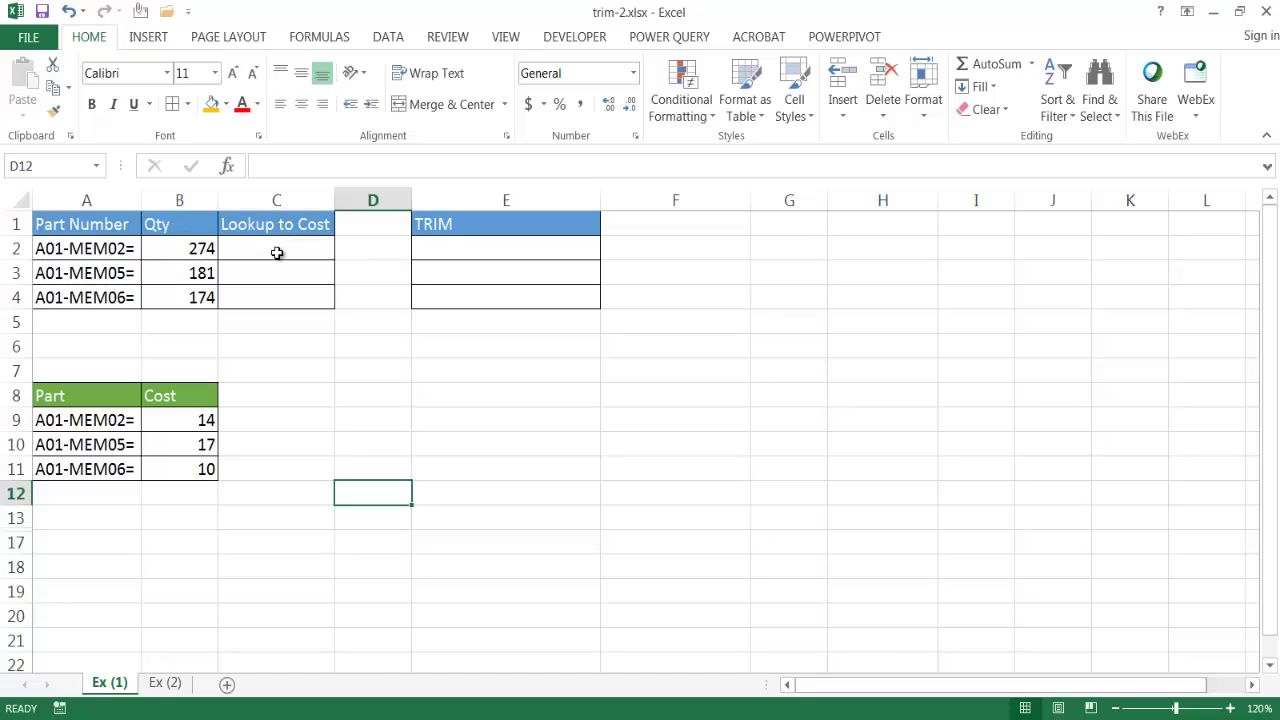
- Begin a VLOOKUP formula in C2 with A2 as the lookup value and the absolute range $A$8:$B$11 as the table
{"action": "left_click", "coordinate": [277, 251]}
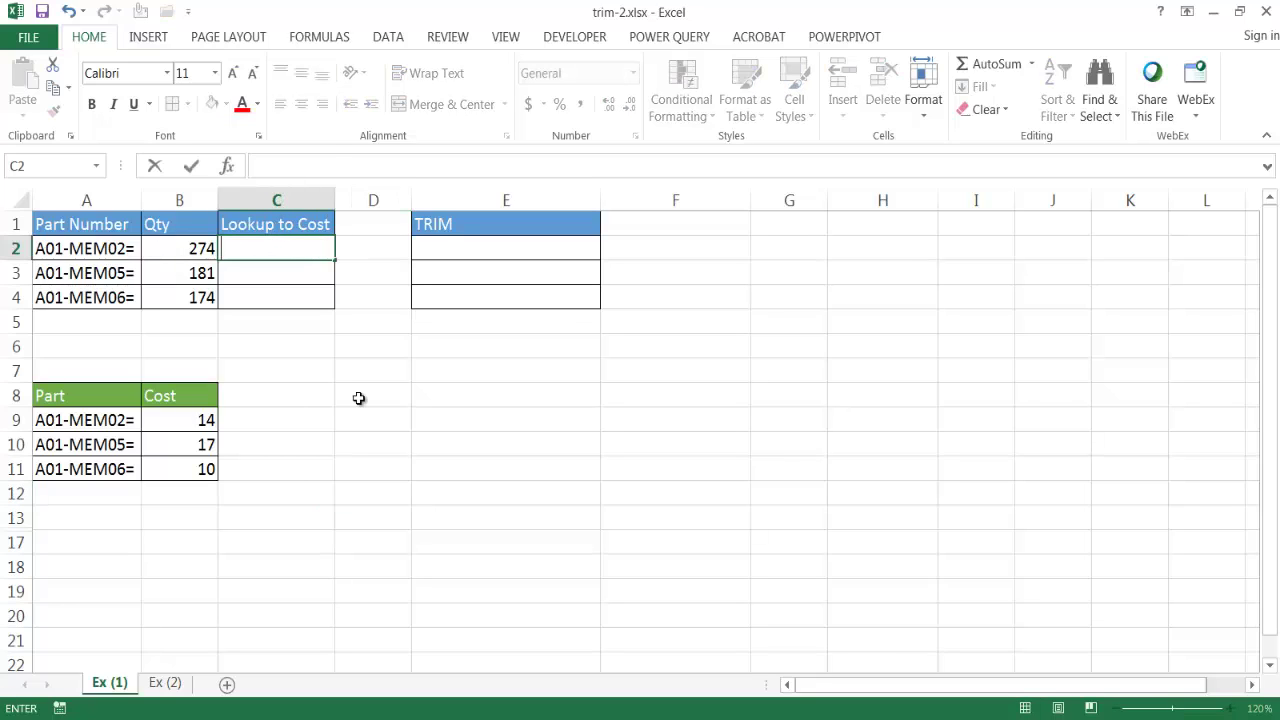
{"action": "type", "text": "=vl"}
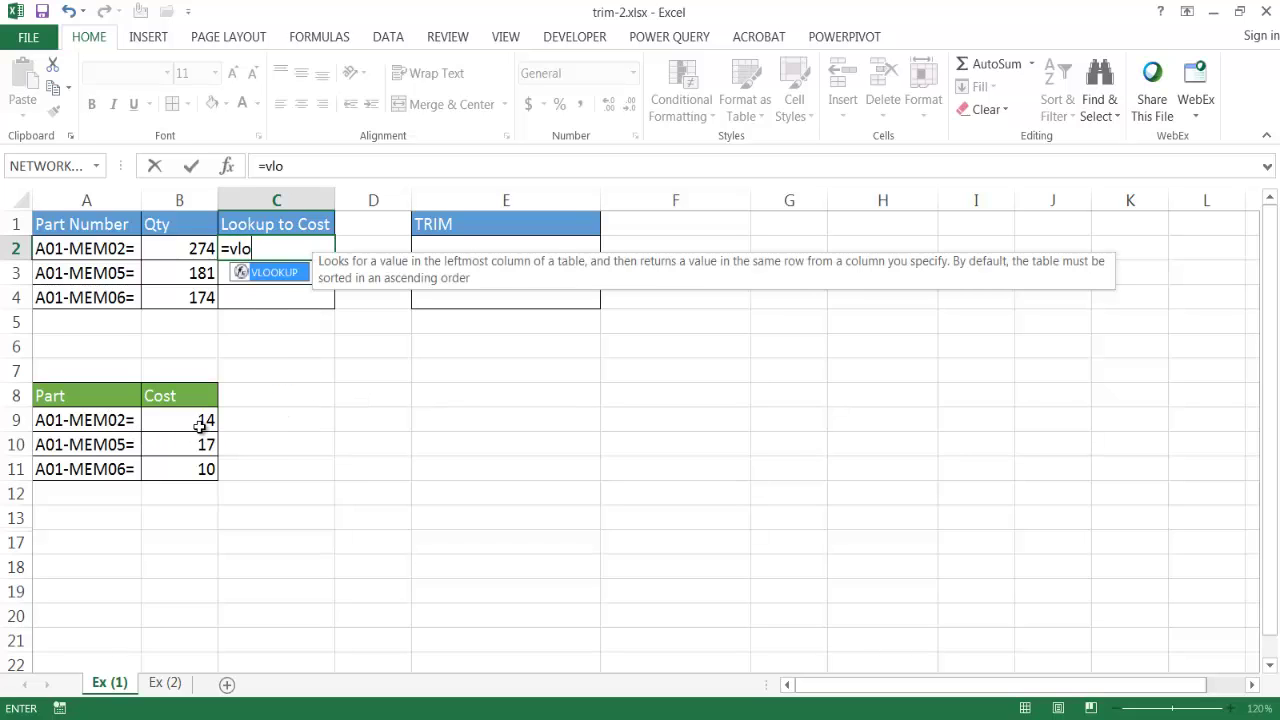
{"action": "type", "text": "o"}
{"action": "key", "text": "Tab"}
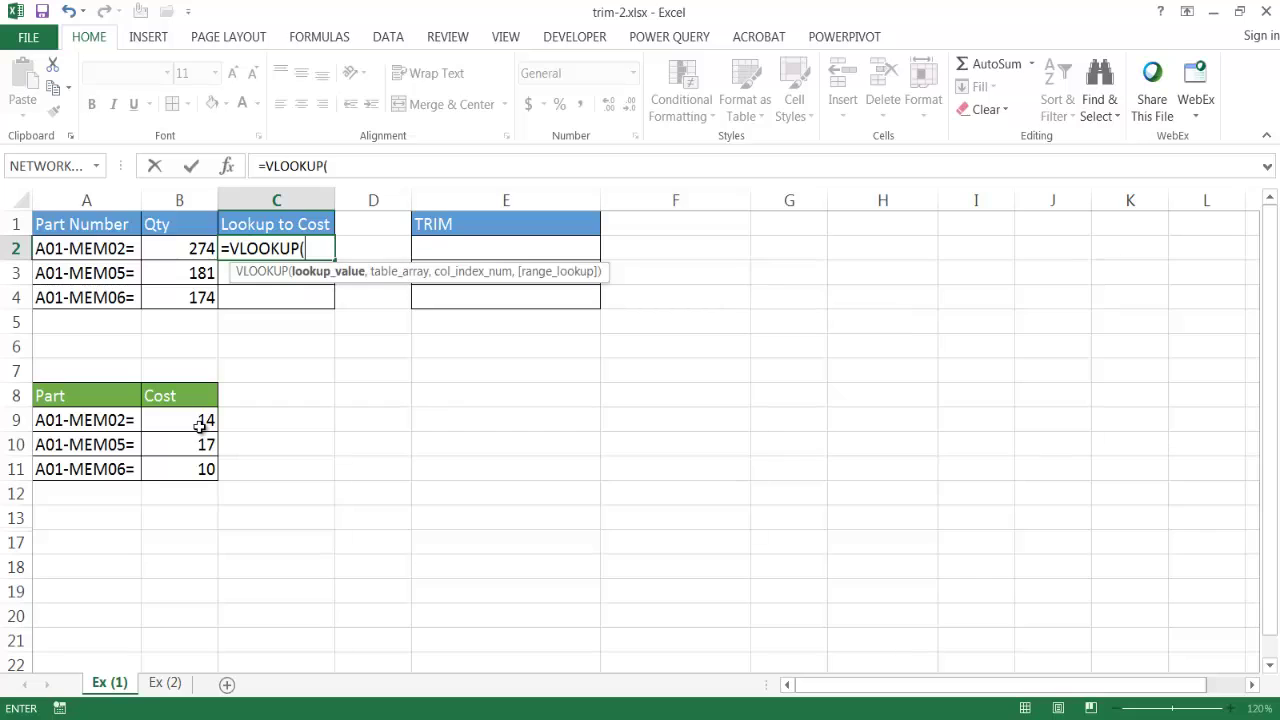
{"action": "left_click", "coordinate": [108, 249]}
{"action": "type", "text": ","}
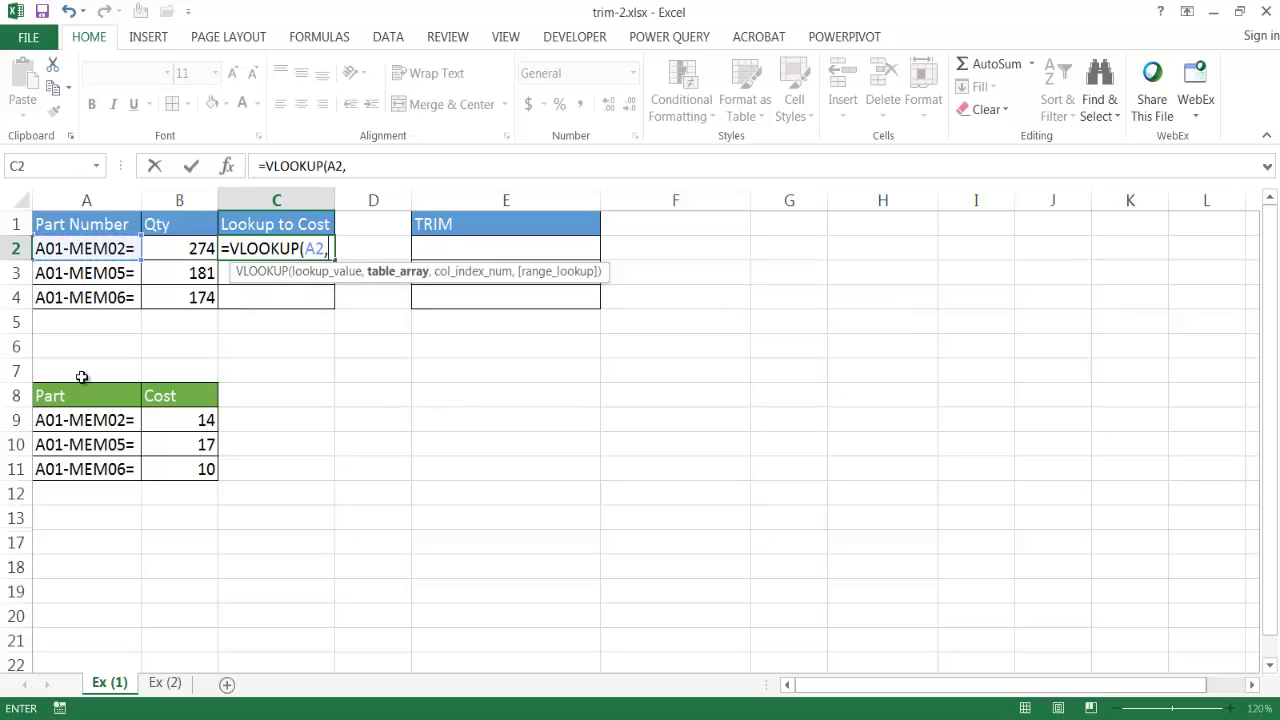
{"action": "left_click_drag", "start_coordinate": [72, 395], "coordinate": [179, 467]}
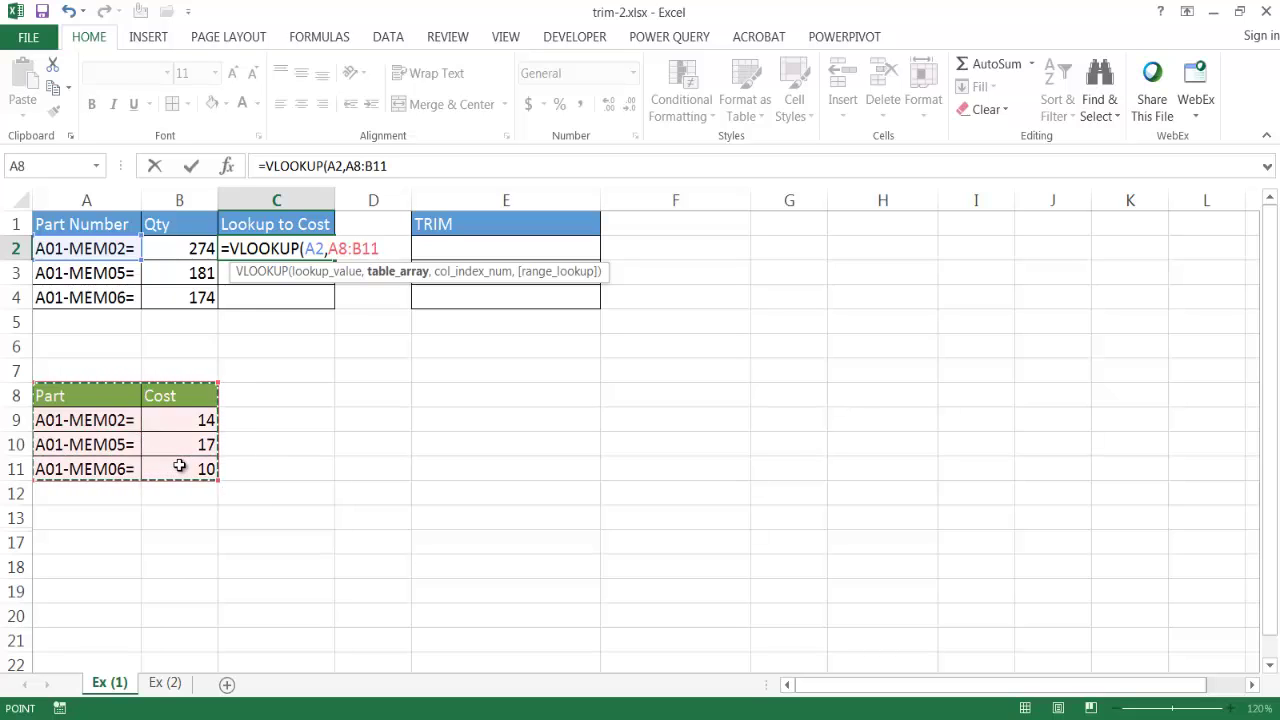
{"action": "key", "text": "F4"}
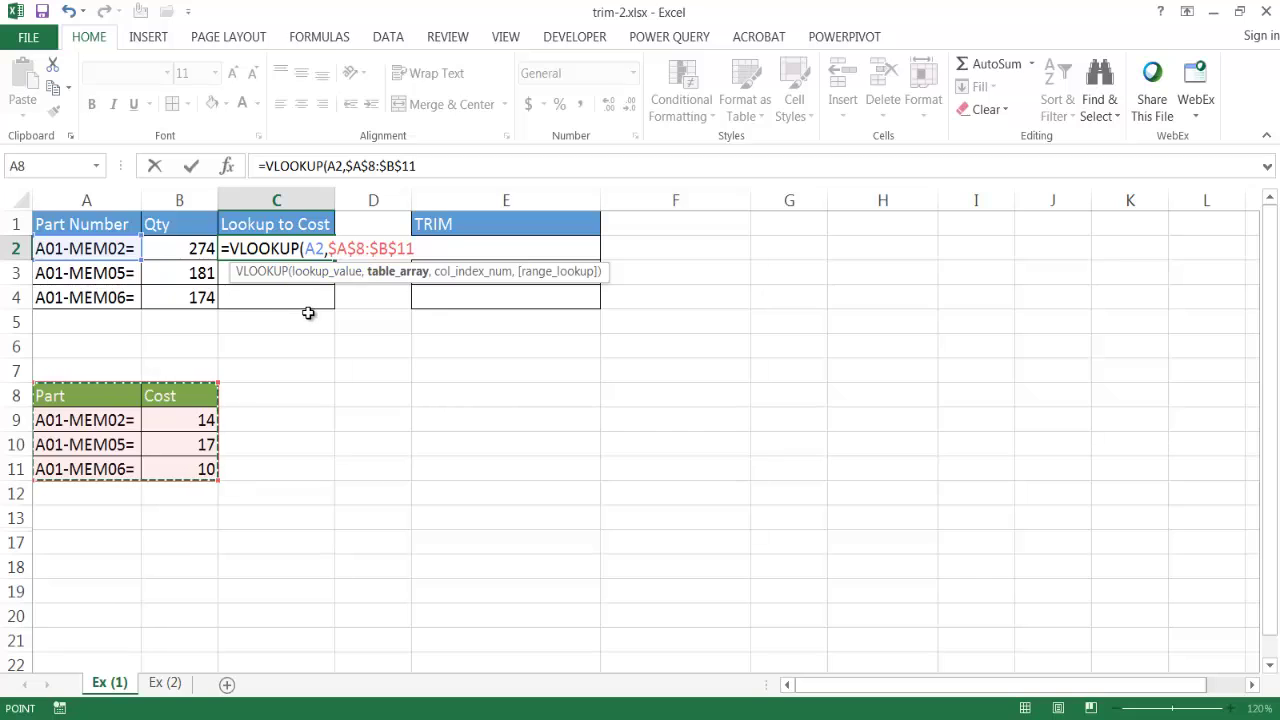
- Complete the C2 VLOOKUP with column index 2 and exact match (FALSE), and fill it down to C4
{"action": "type", "text": ","}
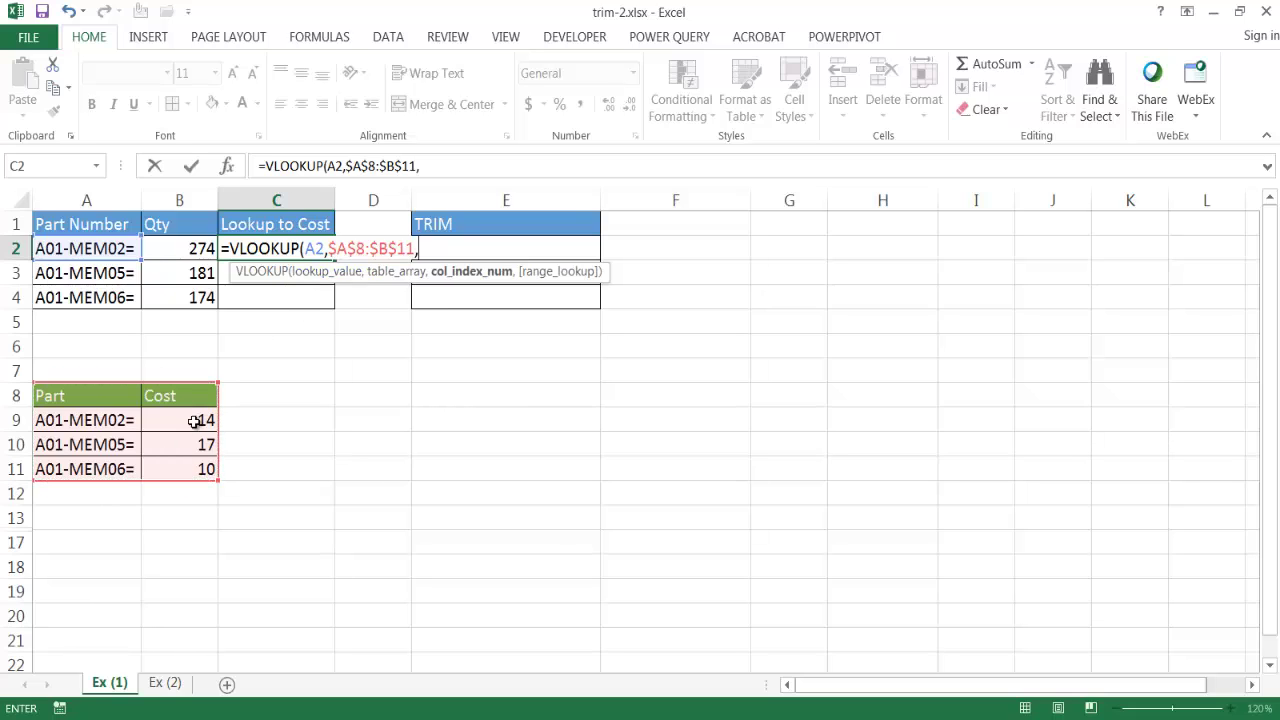
{"action": "type", "text": "2,"}
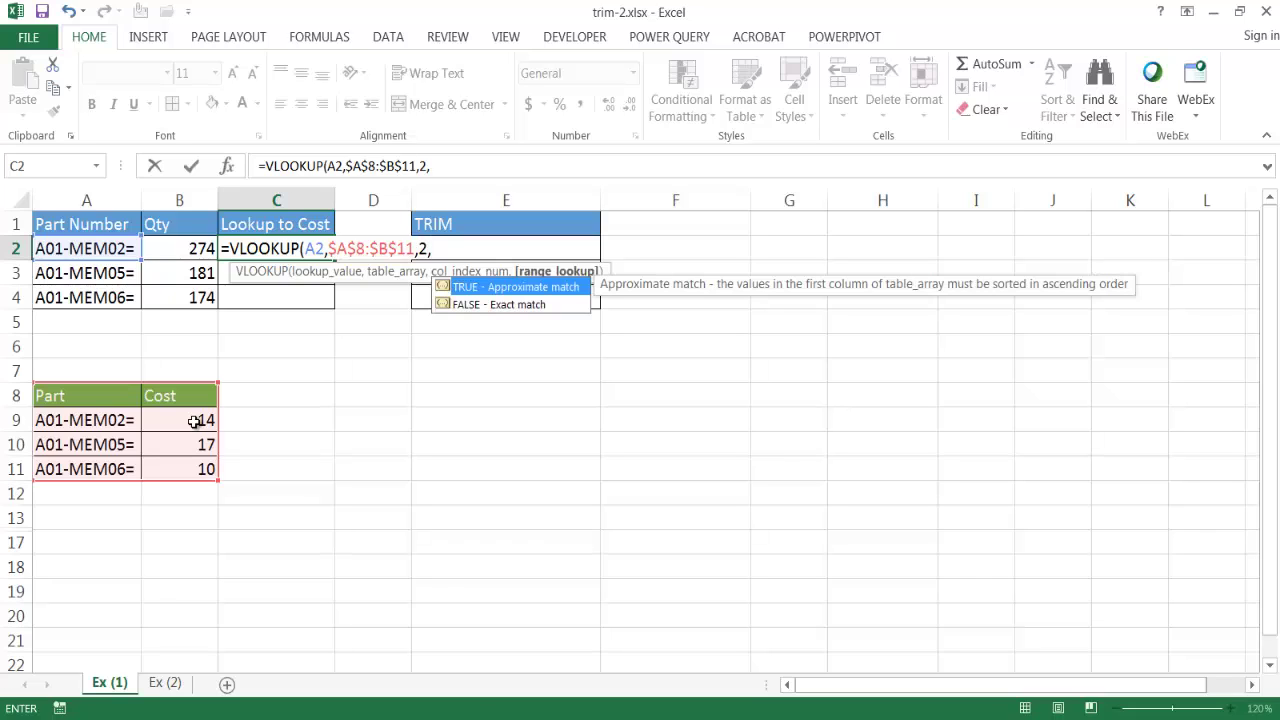
{"action": "left_click", "coordinate": [480, 303]}
{"action": "double_click", "coordinate": [480, 303]}
{"action": "type", "text": ")"}
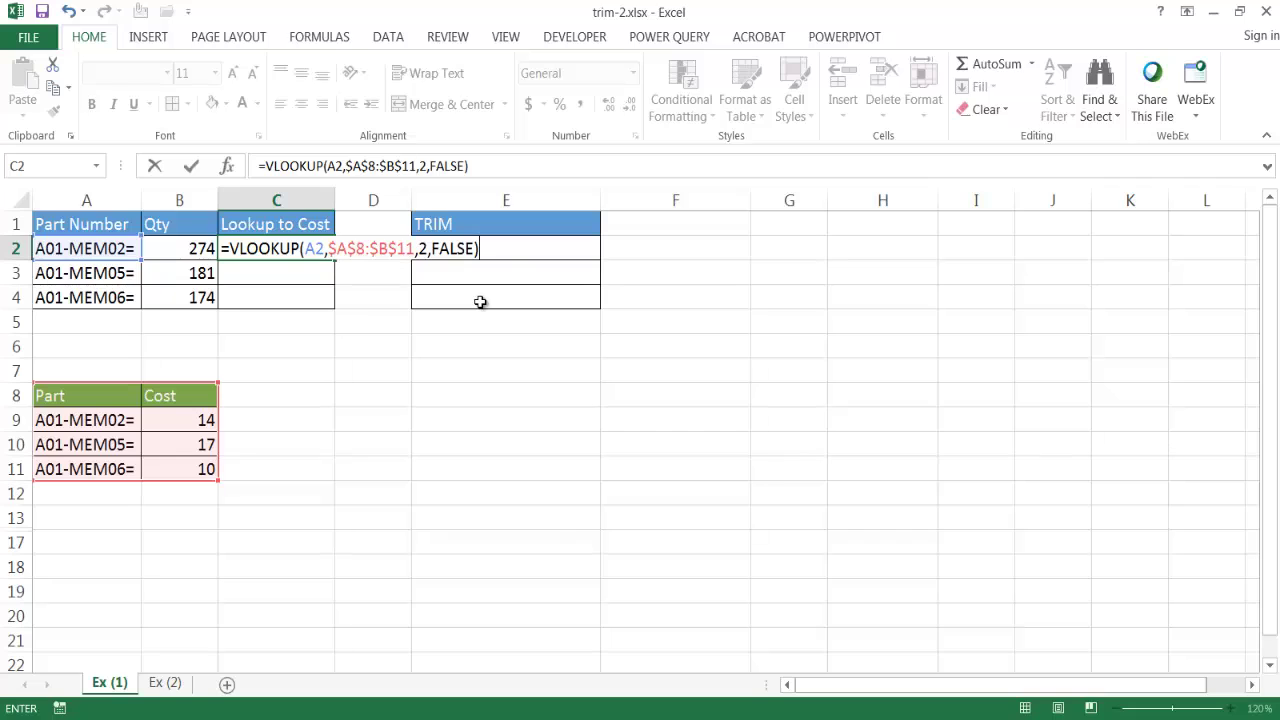
{"action": "key", "text": "Return"}
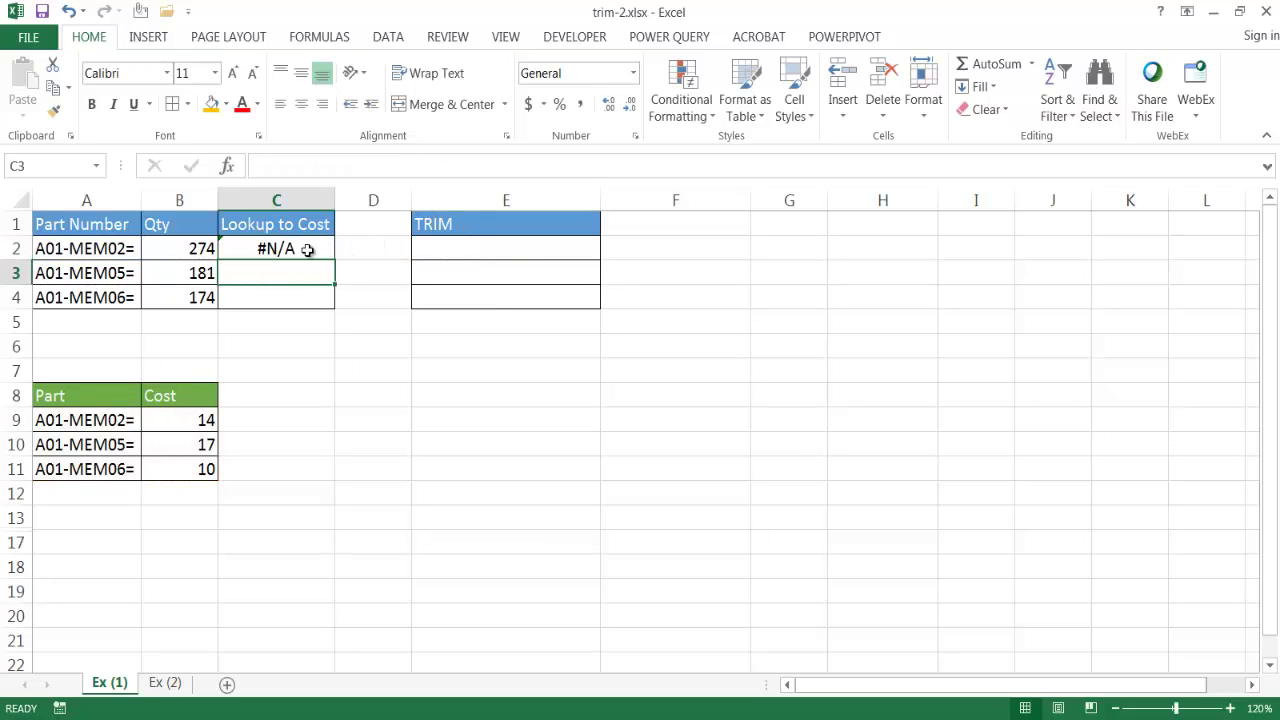
{"action": "left_click", "coordinate": [283, 247]}
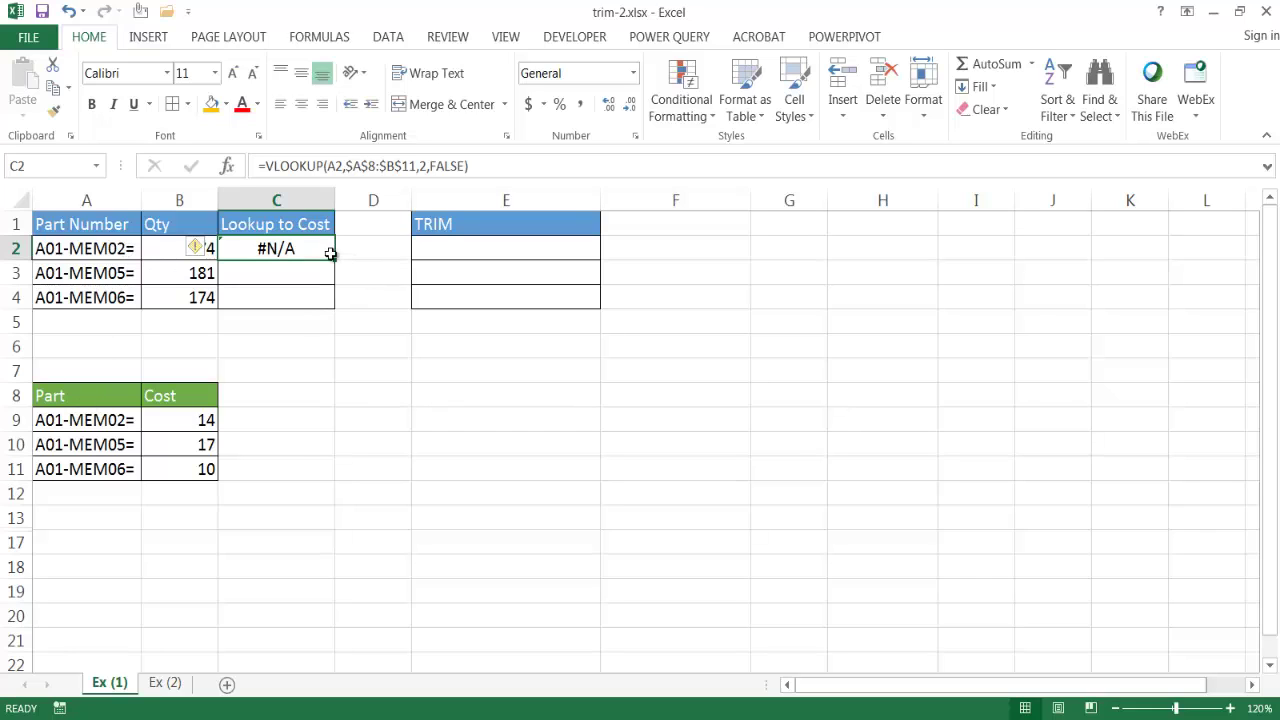
{"action": "left_click_drag", "start_coordinate": [336, 261], "coordinate": [337, 305]}
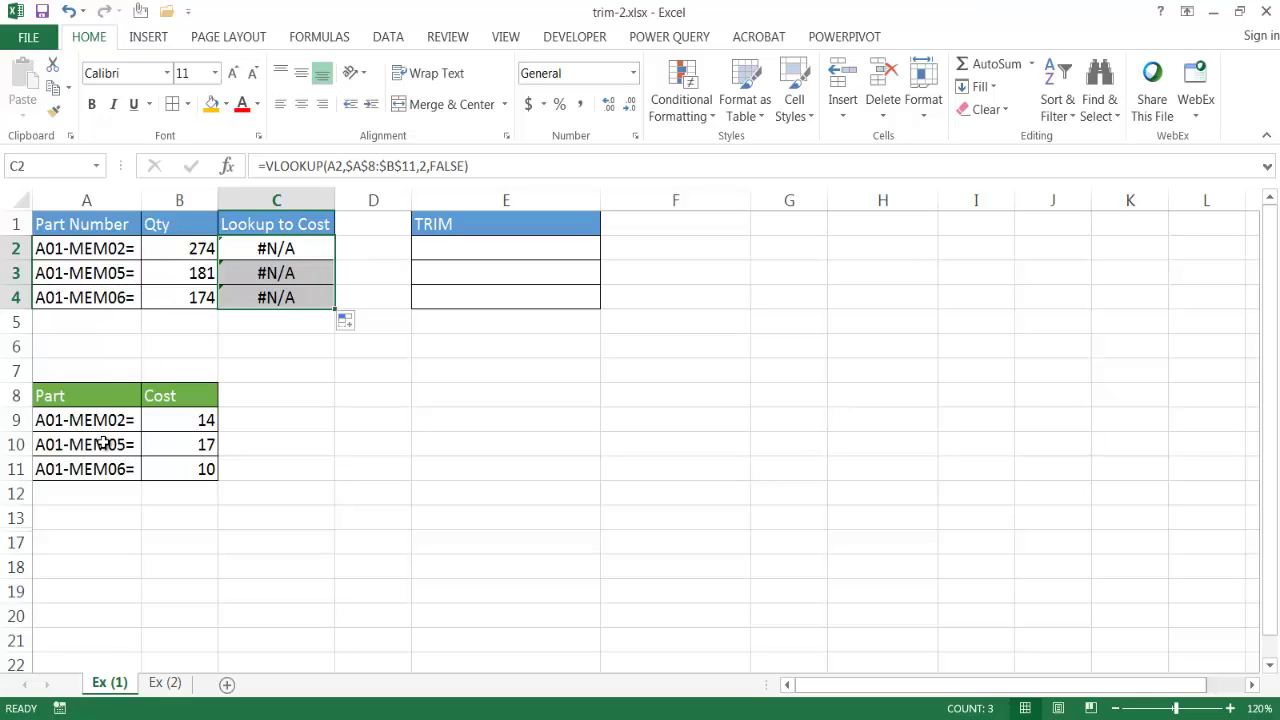
- Delete the trailing space from the end of the part number in A2 by hand
{"action": "left_click", "coordinate": [118, 251]}
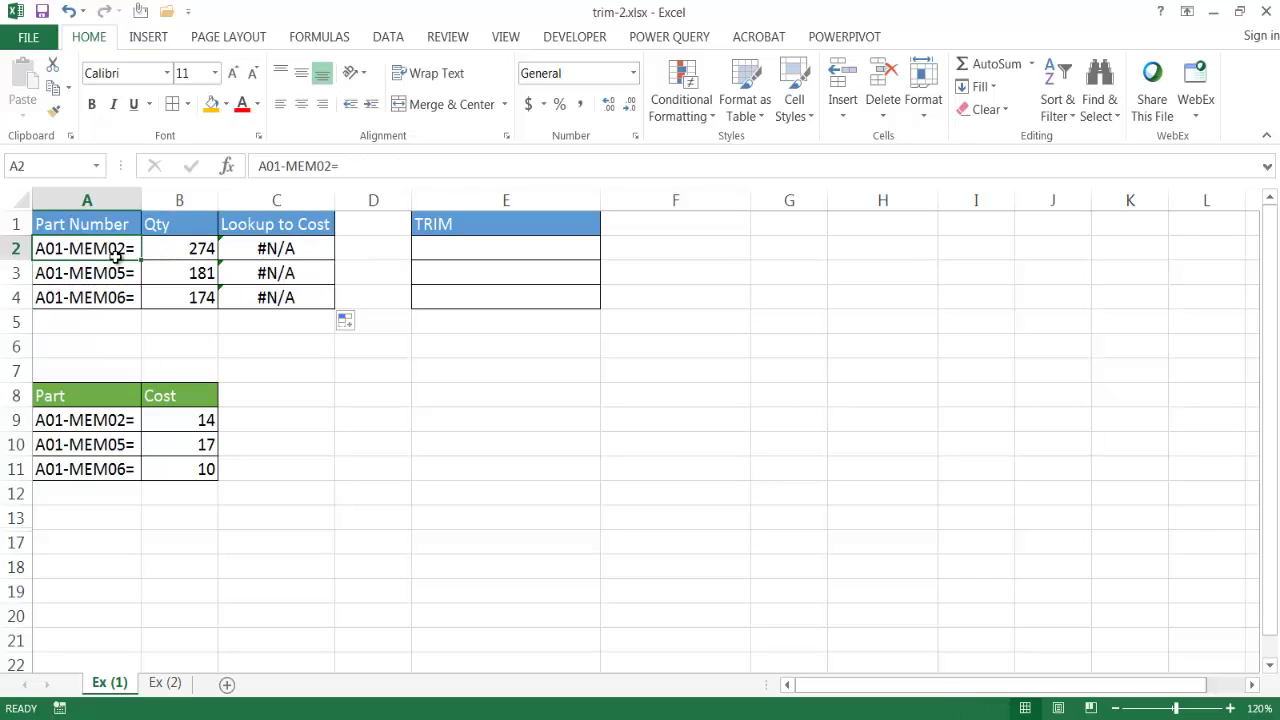
{"action": "left_click", "coordinate": [366, 165]}
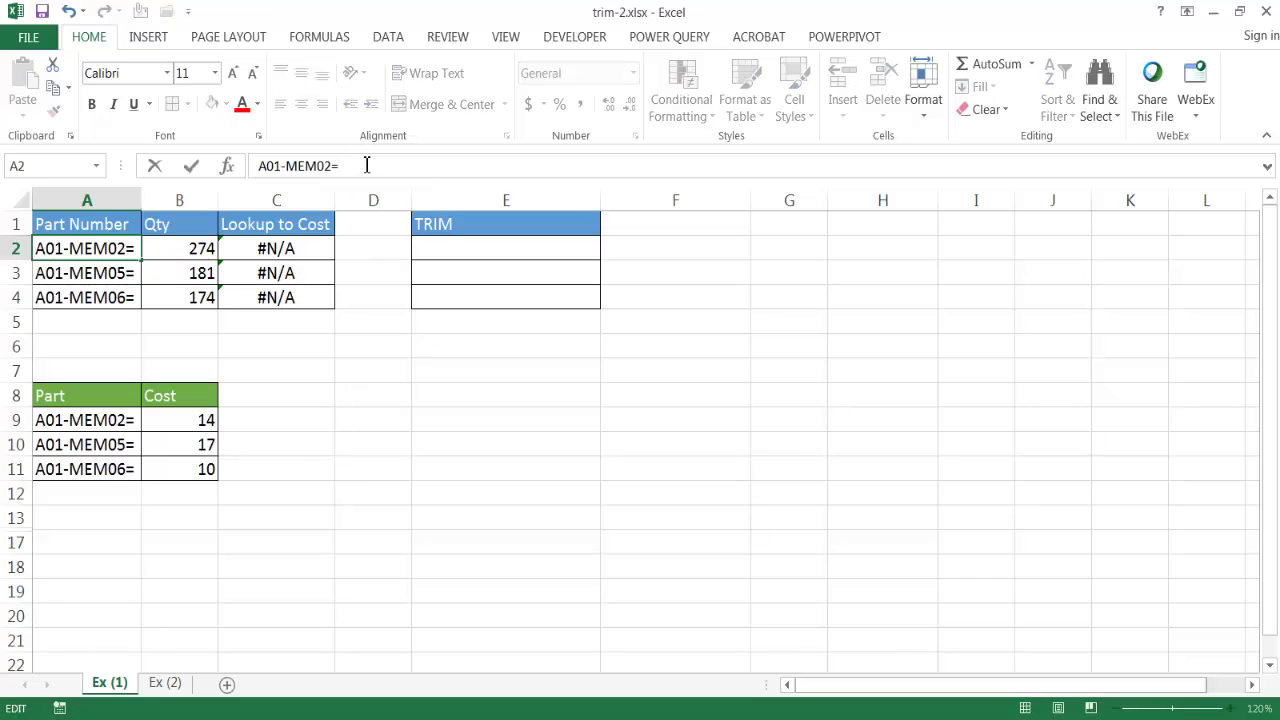
{"action": "key", "text": "BackSpace"}
{"action": "key", "text": "Return"}
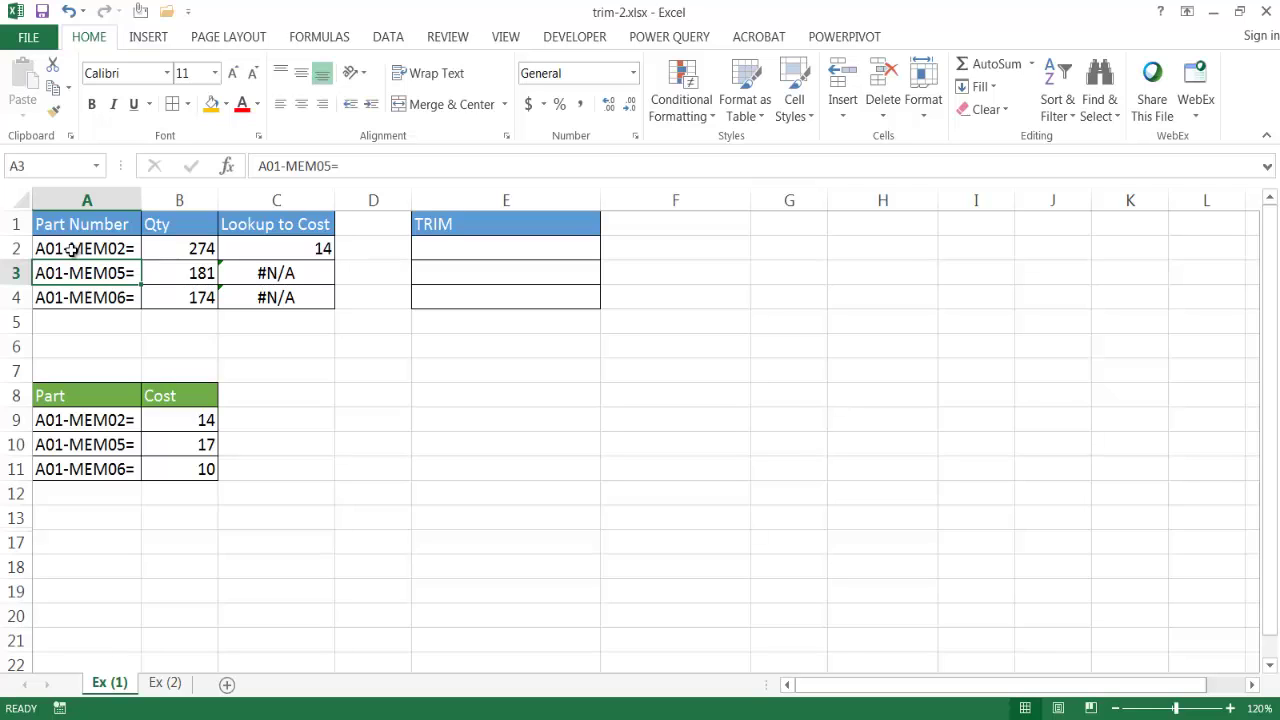
- Inspect the end of the part number in A3 for trailing spaces, and undo the manual edit to A2
{"action": "left_click", "coordinate": [375, 167]}
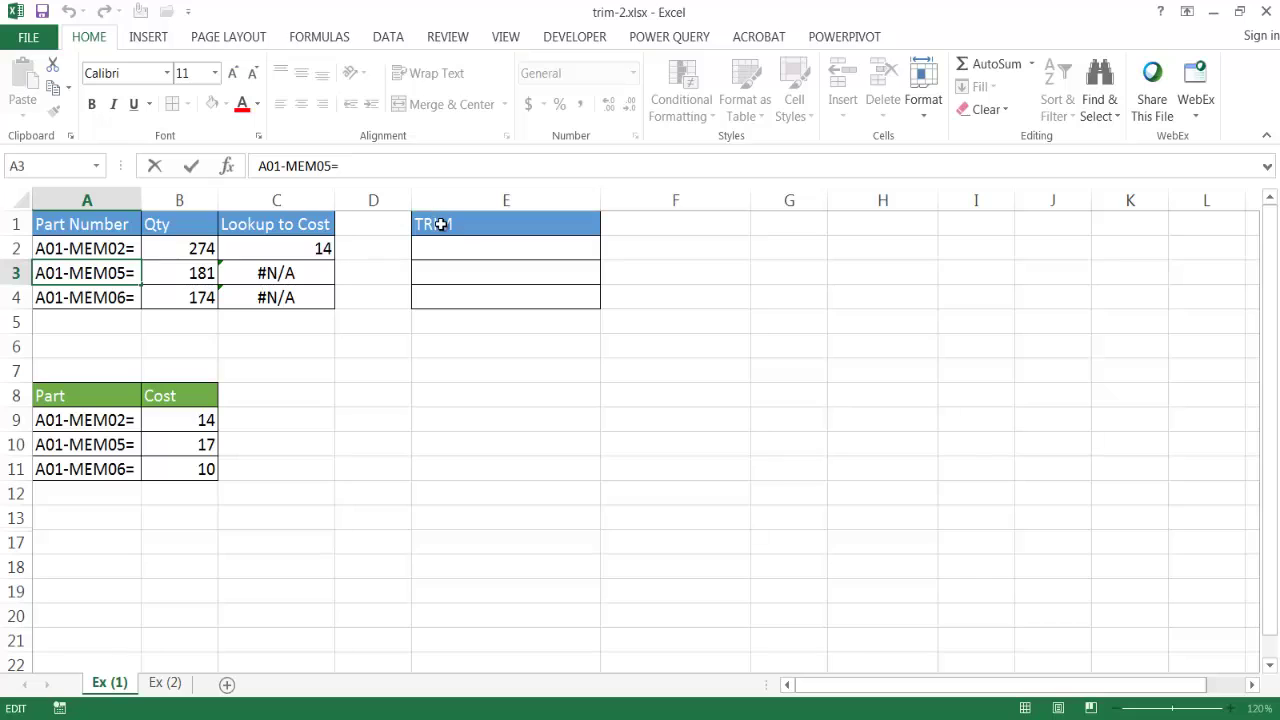
{"action": "left_click", "coordinate": [376, 346]}
{"action": "key", "text": "ctrl+z"}
{"action": "key", "text": "ctrl+z"}
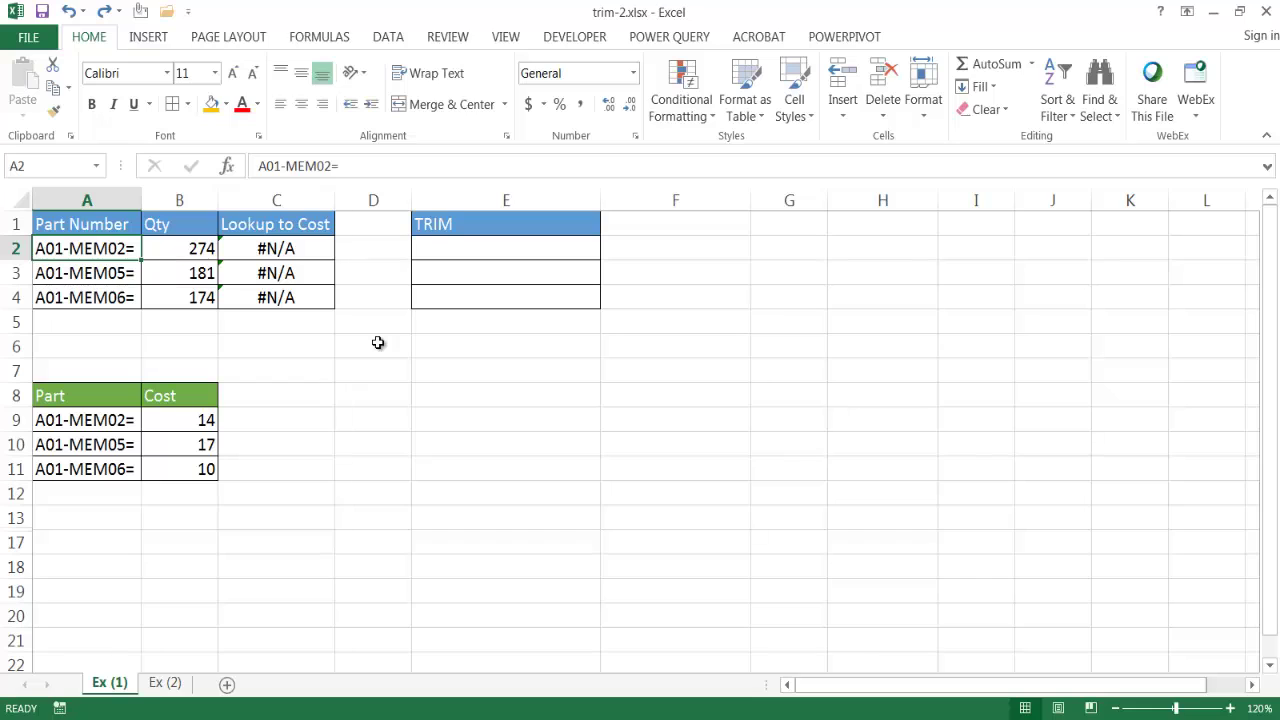
- Enter =TRIM(A2) in E2 and fill the formula down to E4
{"action": "left_click", "coordinate": [453, 251]}
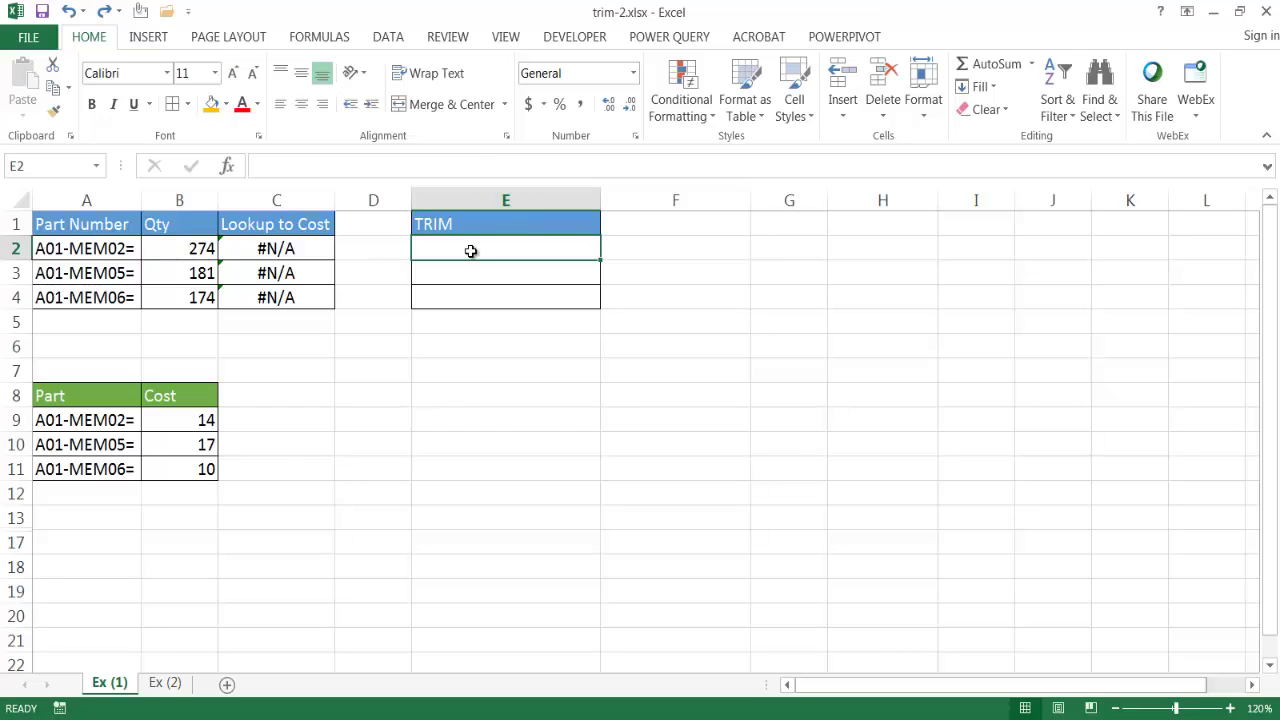
{"action": "type", "text": "=trim"}
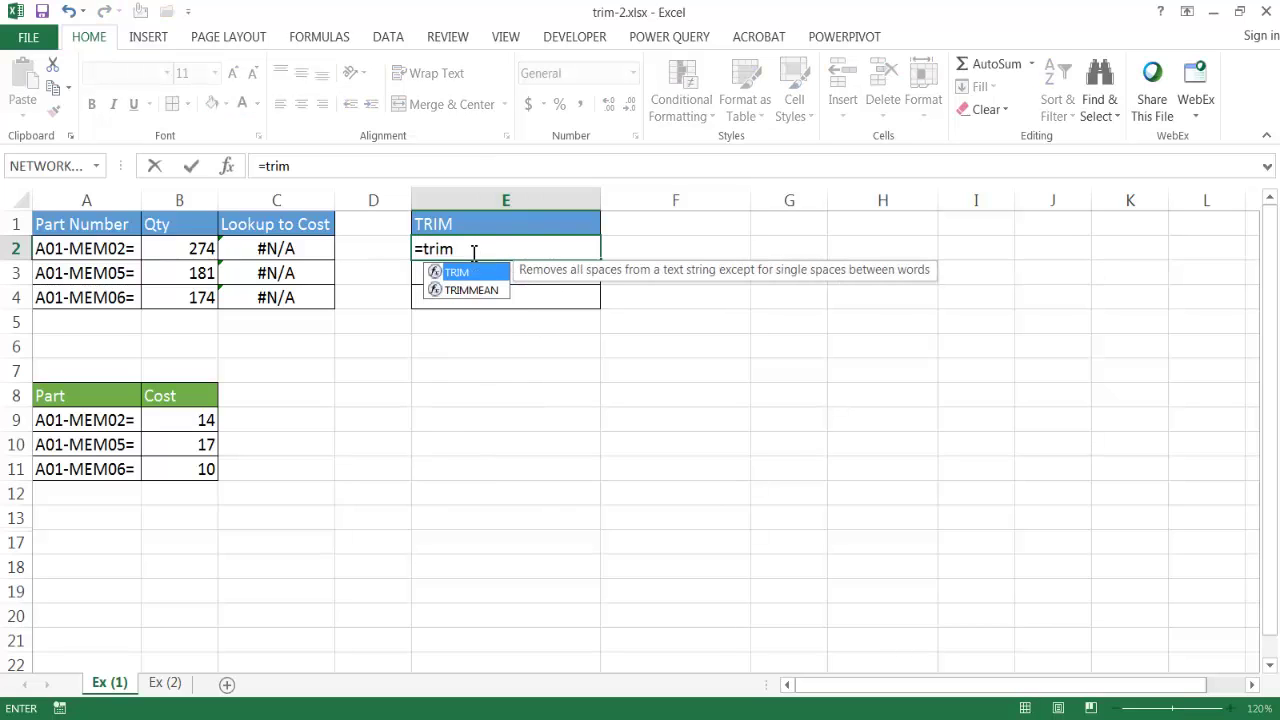
{"action": "key", "text": "Tab"}
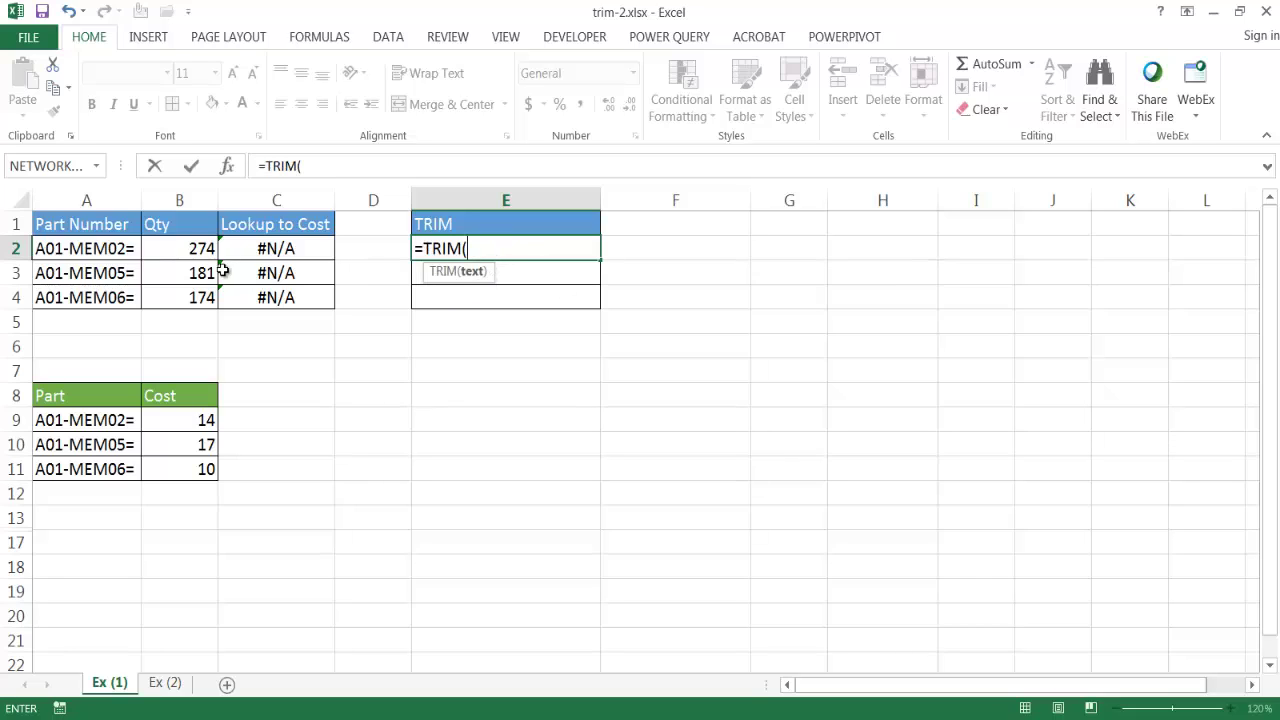
{"action": "left_click", "coordinate": [72, 249]}
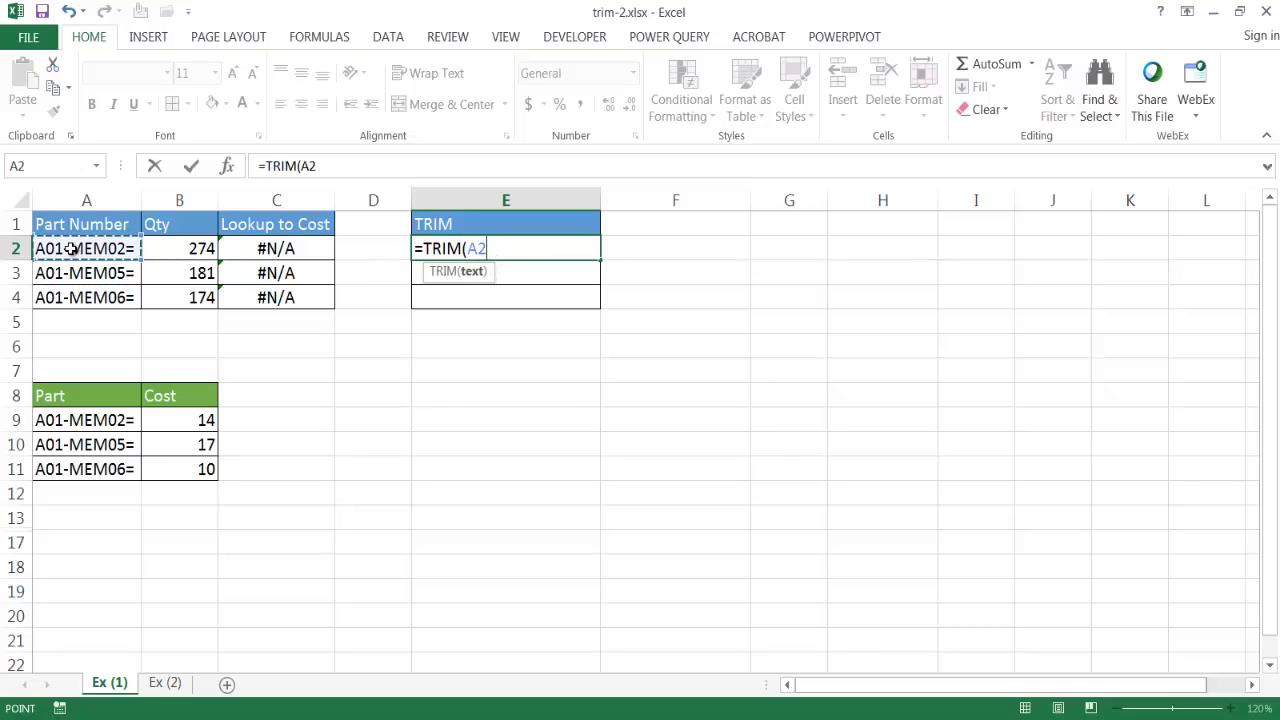
{"action": "type", "text": ")"}
{"action": "key", "text": "Return"}
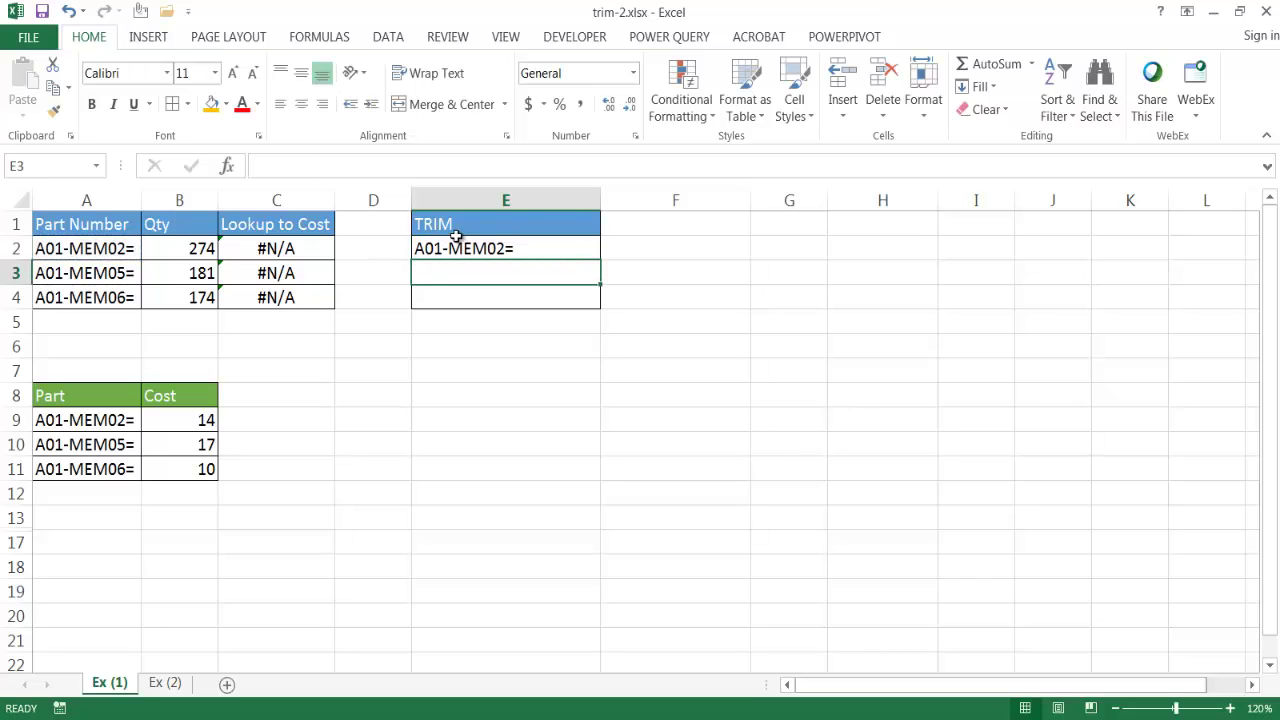
{"action": "left_click", "coordinate": [466, 250]}
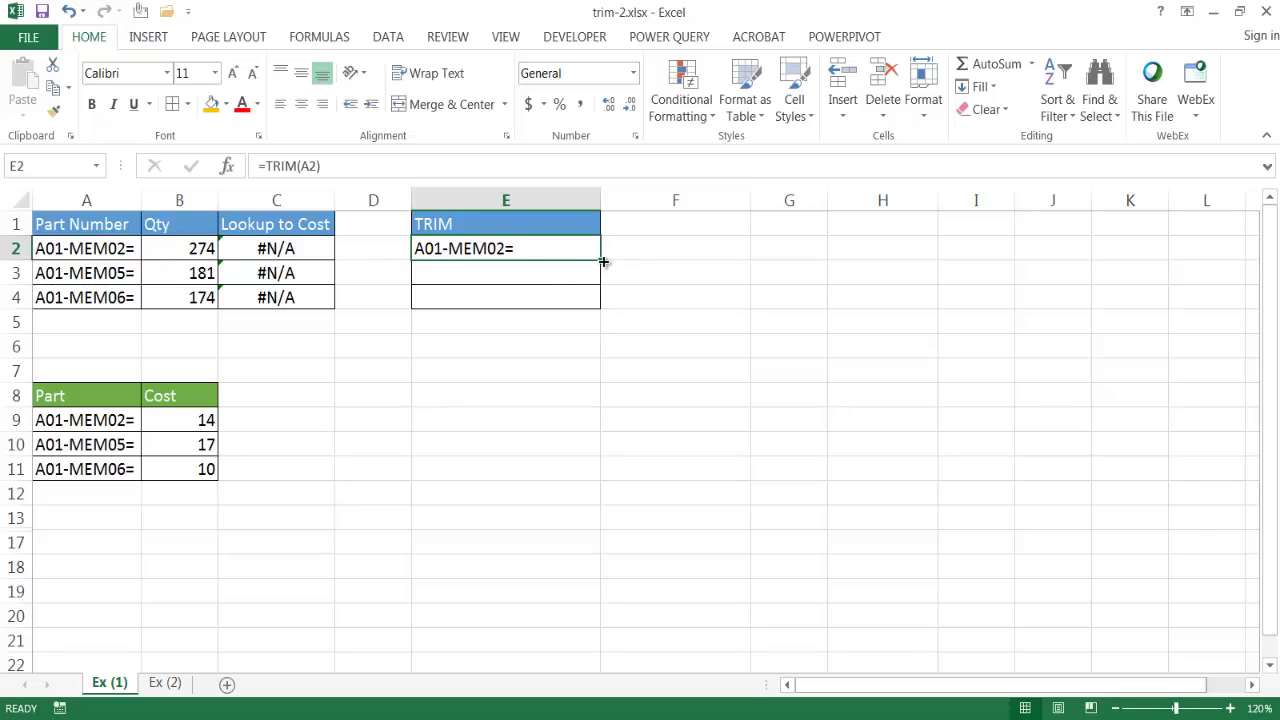
{"action": "left_click_drag", "start_coordinate": [603, 261], "coordinate": [591, 305]}
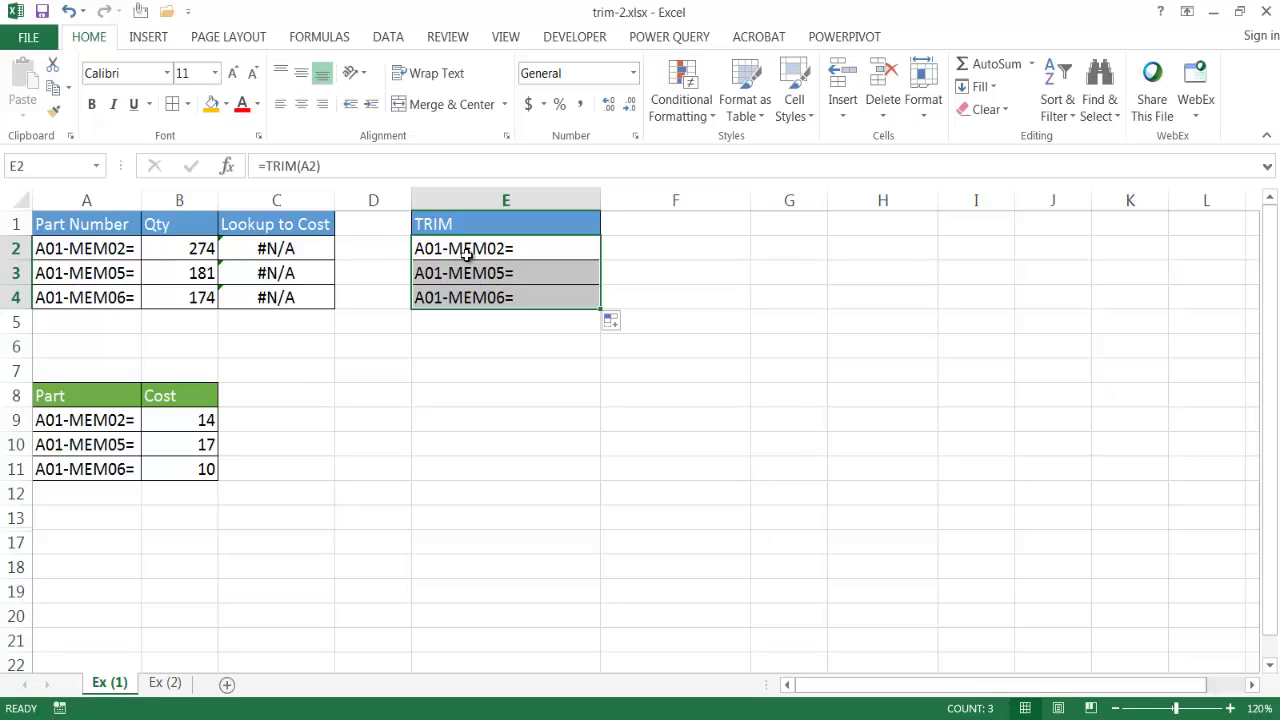
- Copy the trimmed part numbers in E2:E4 and paste them as values only over the originals starting at A2
{"action": "left_click_drag", "start_coordinate": [467, 250], "coordinate": [465, 297]}
{"action": "key", "text": "ctrl+c"}
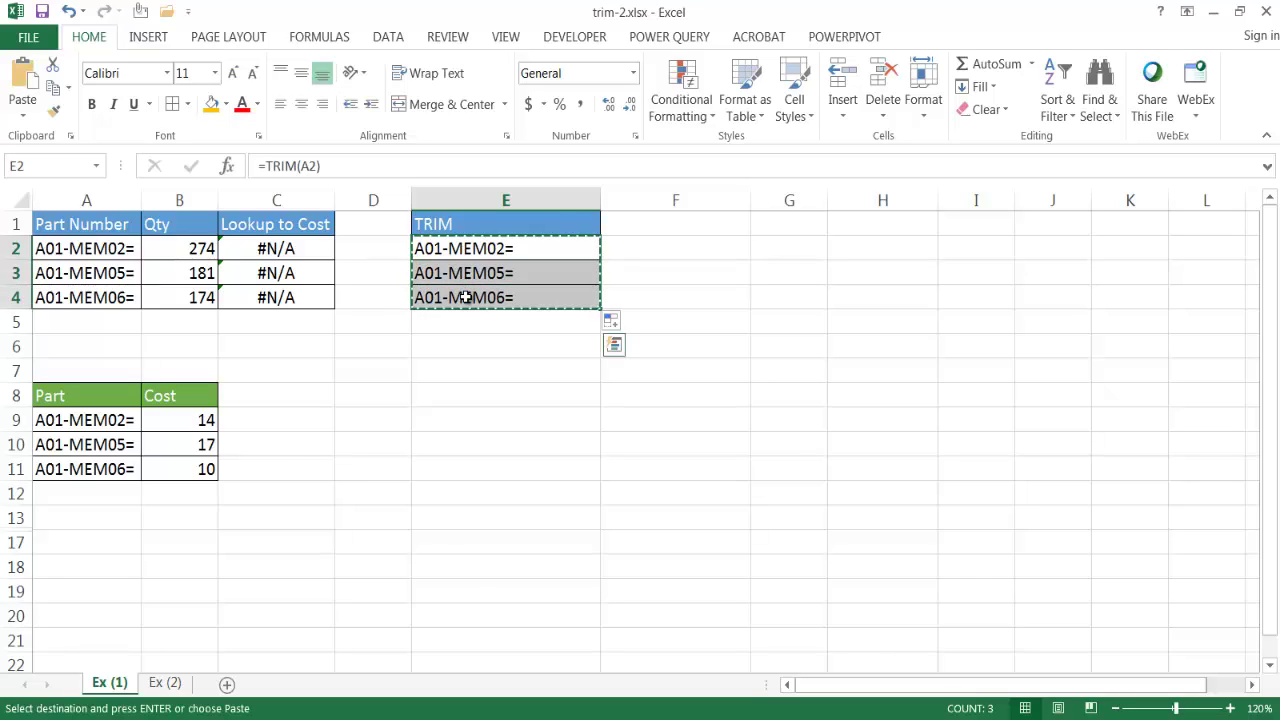
{"action": "left_click", "coordinate": [101, 250]}
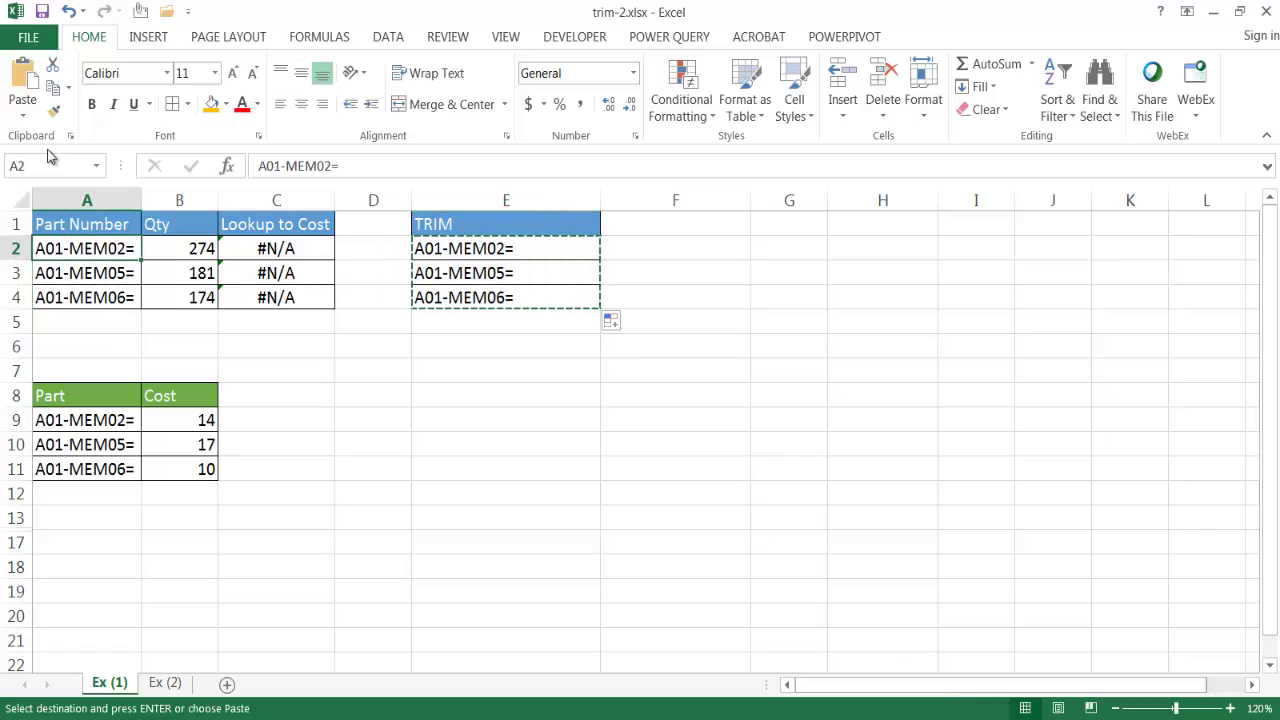
{"action": "left_click", "coordinate": [24, 112]}
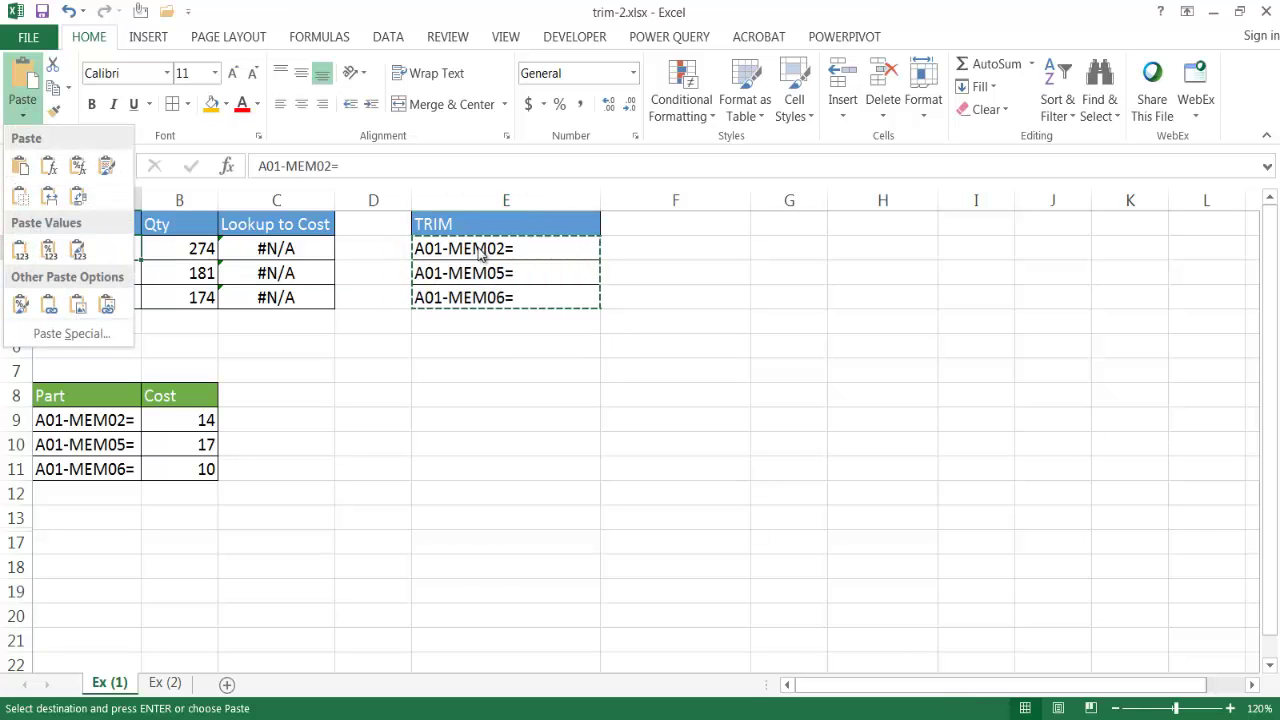
{"action": "left_click", "coordinate": [22, 257]}
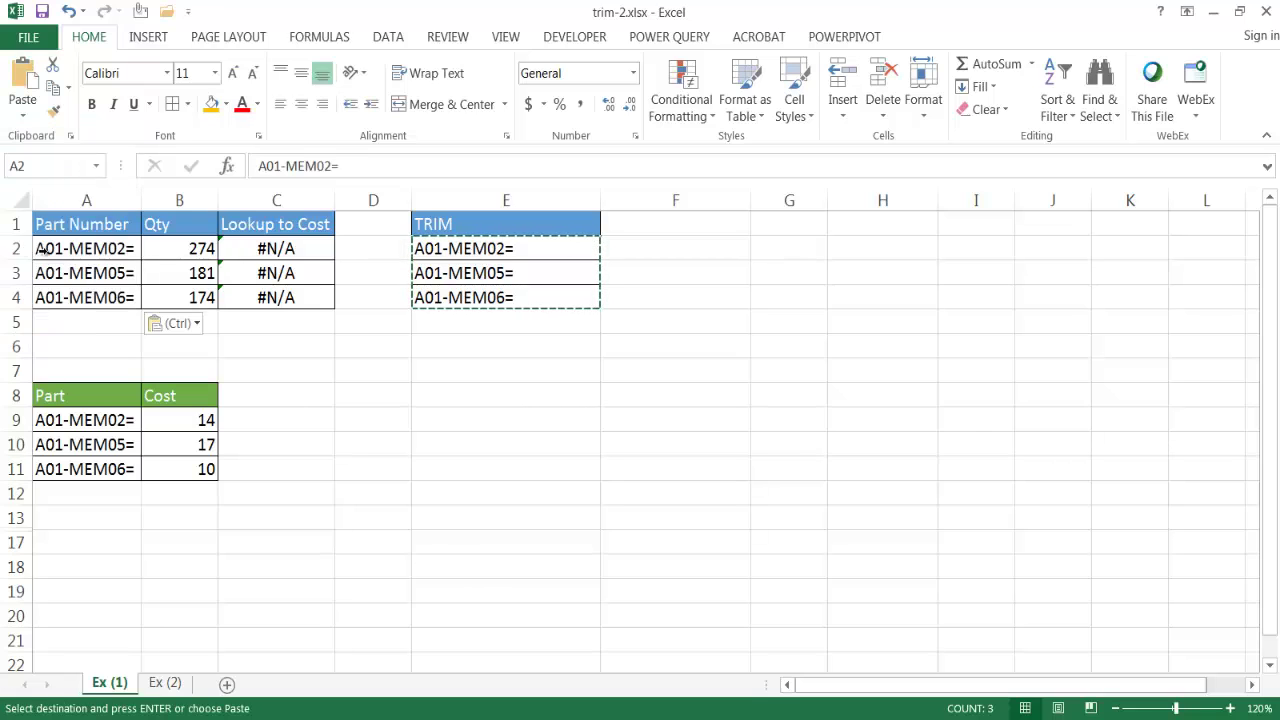
- Check the lookup in C2 and inspect the end of the part number in A3 for leftover spaces
{"action": "left_click", "coordinate": [271, 252]}
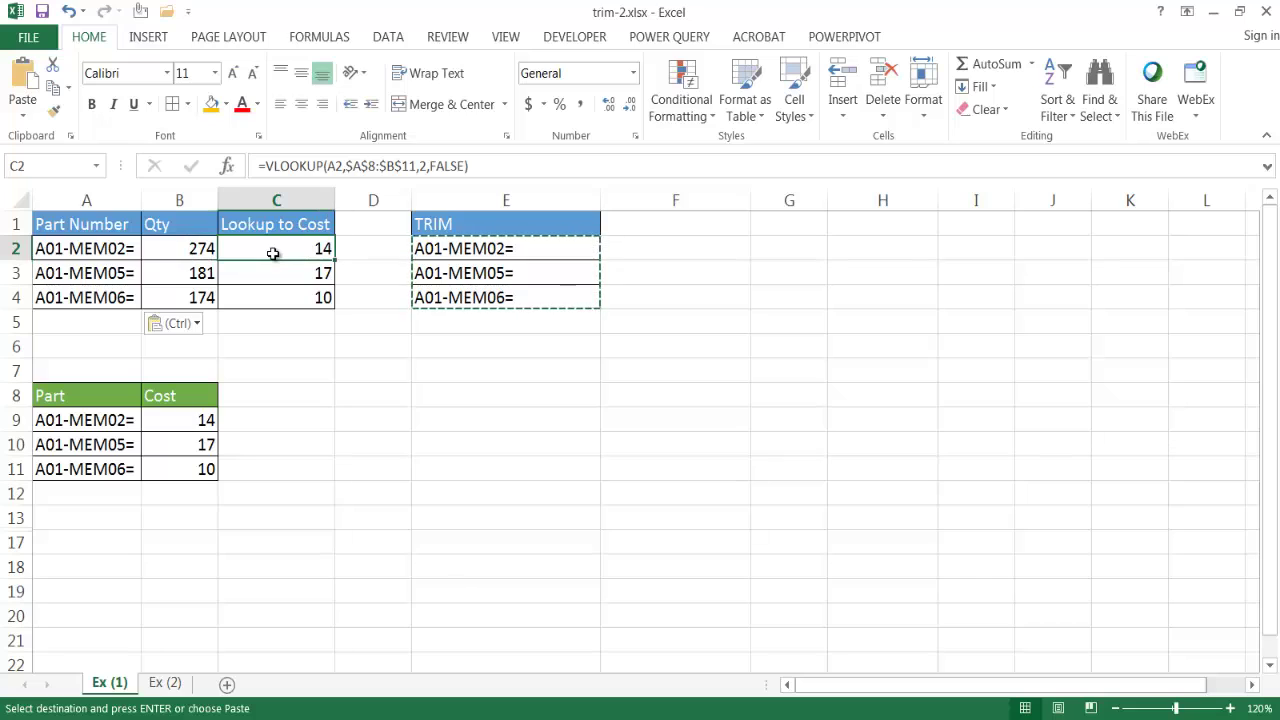
{"action": "key", "text": "Left"}
{"action": "key", "text": "Left"}
{"action": "key", "text": "Down"}
{"action": "key", "text": "F2"}
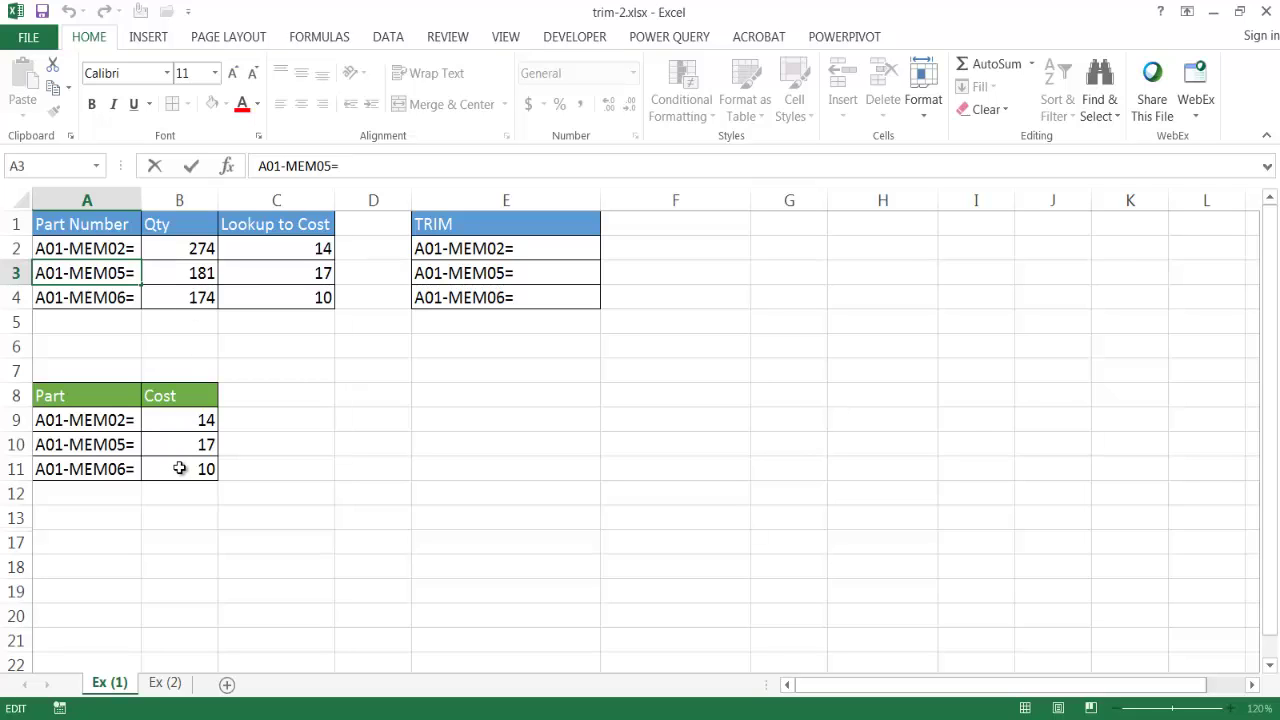
- On the Ex (2) sheet, enter =VLOOKUP(A2,$A$8:$B$11,2,FALSE) in C2 and fill the formula down to C4
{"action": "left_click", "coordinate": [168, 684]}
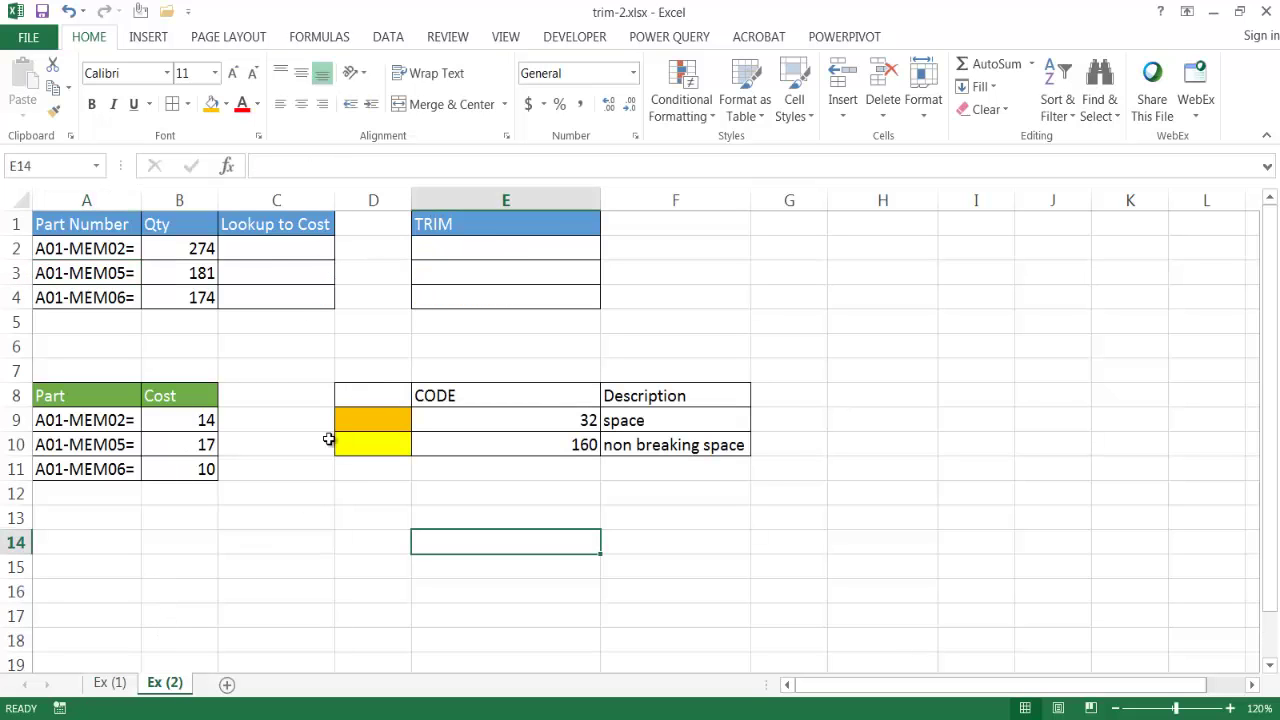
{"action": "left_click", "coordinate": [275, 247]}
{"action": "type", "text": "=vl"}
{"action": "key", "text": "Tab"}
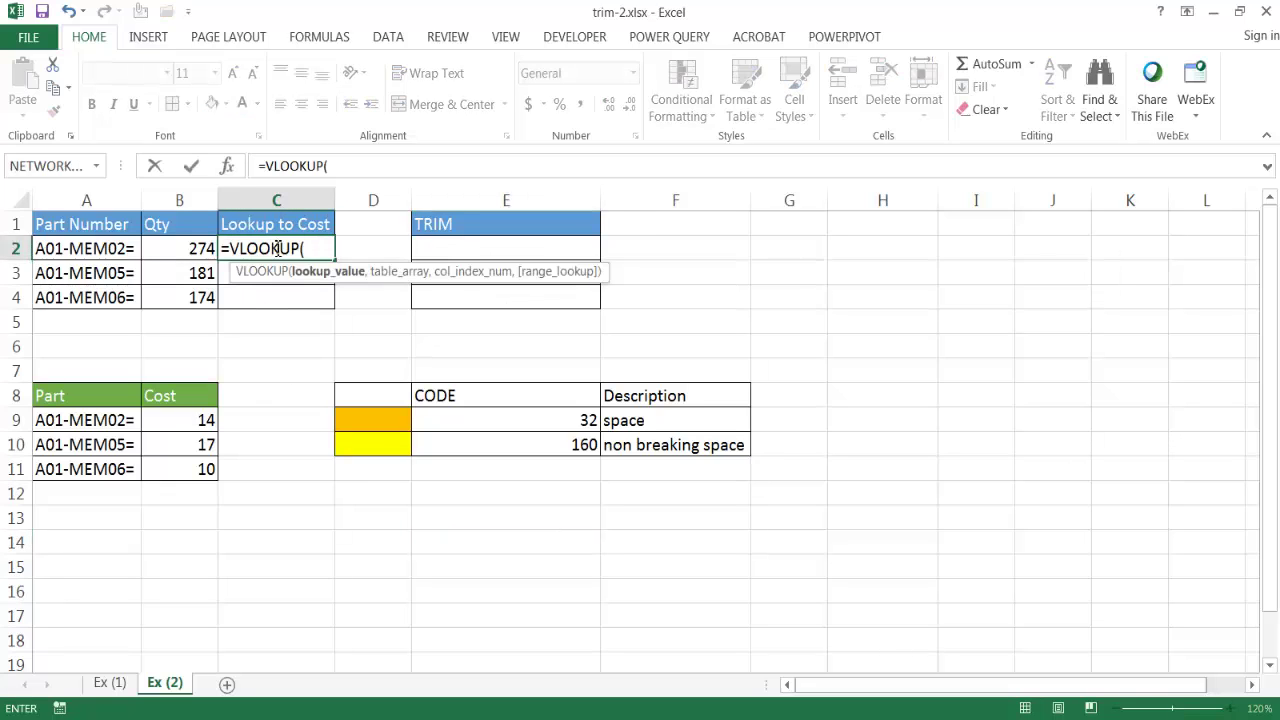
{"action": "left_click", "coordinate": [91, 249]}
{"action": "type", "text": ","}
{"action": "left_click_drag", "start_coordinate": [68, 390], "coordinate": [182, 472]}
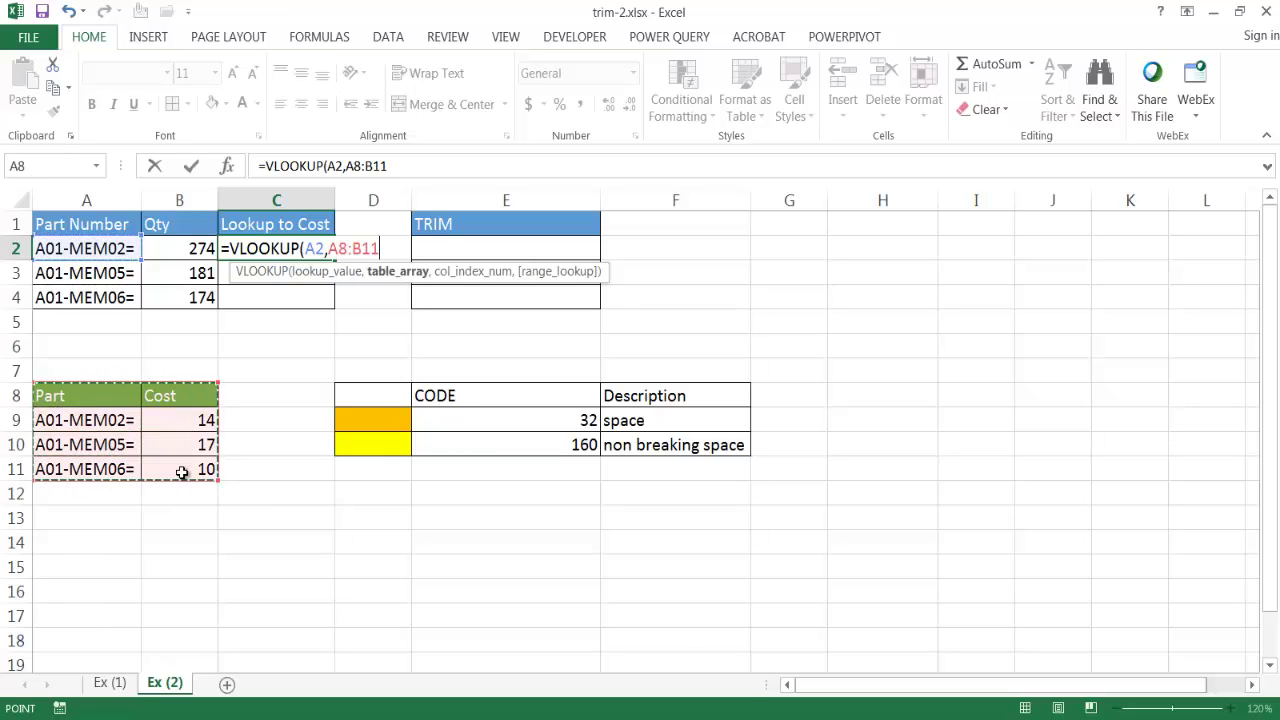
{"action": "key", "text": "F4"}
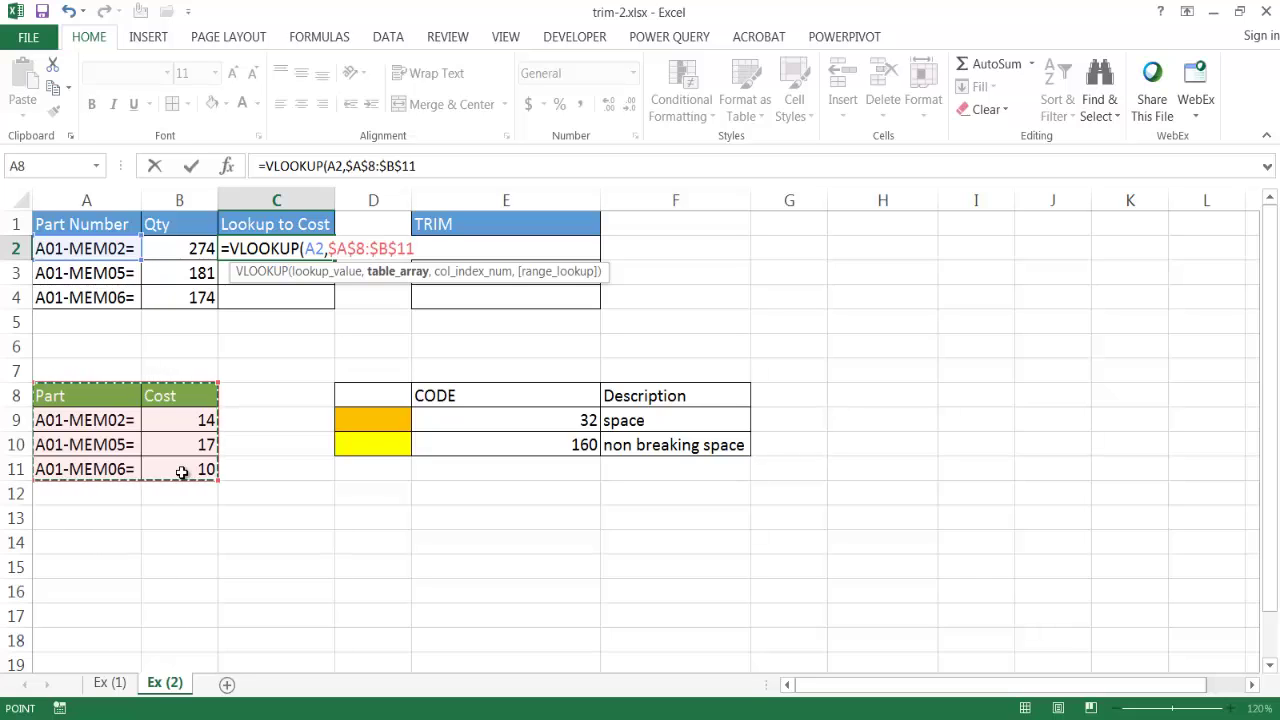
{"action": "type", "text": ",2"}
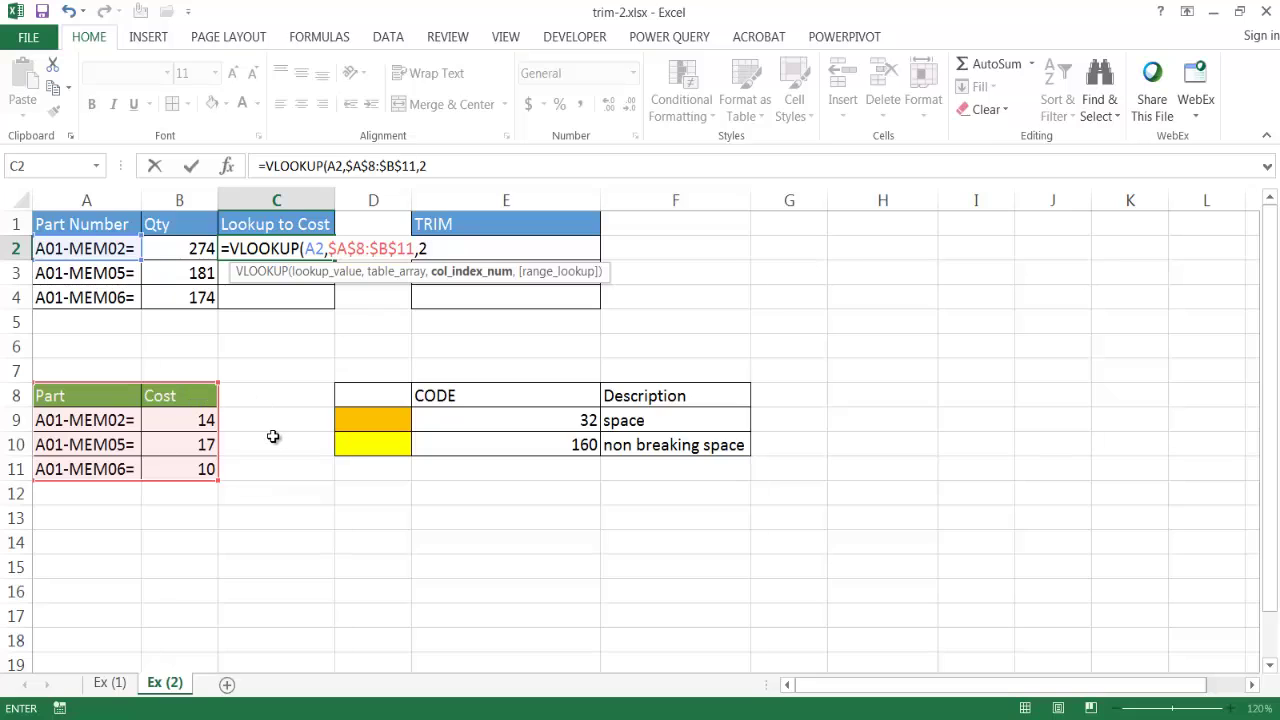
{"action": "type", "text": ","}
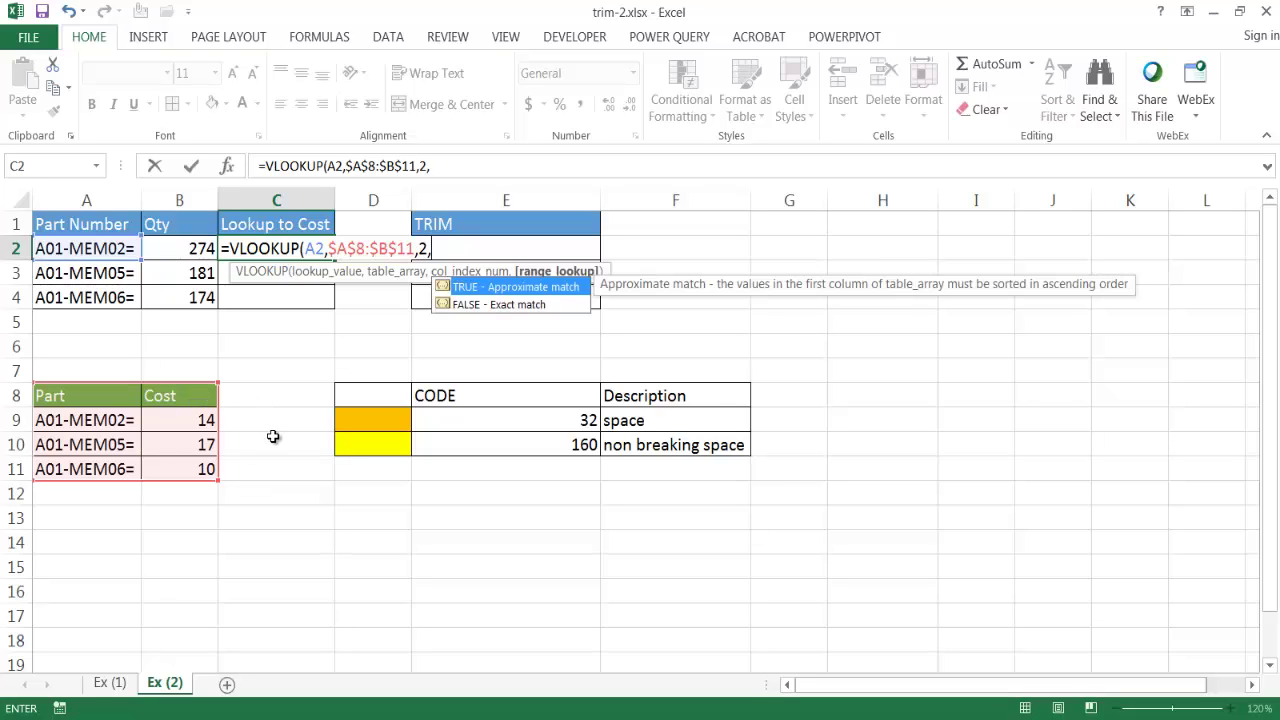
{"action": "left_click", "coordinate": [500, 306]}
{"action": "double_click", "coordinate": [500, 306]}
{"action": "type", "text": ")"}
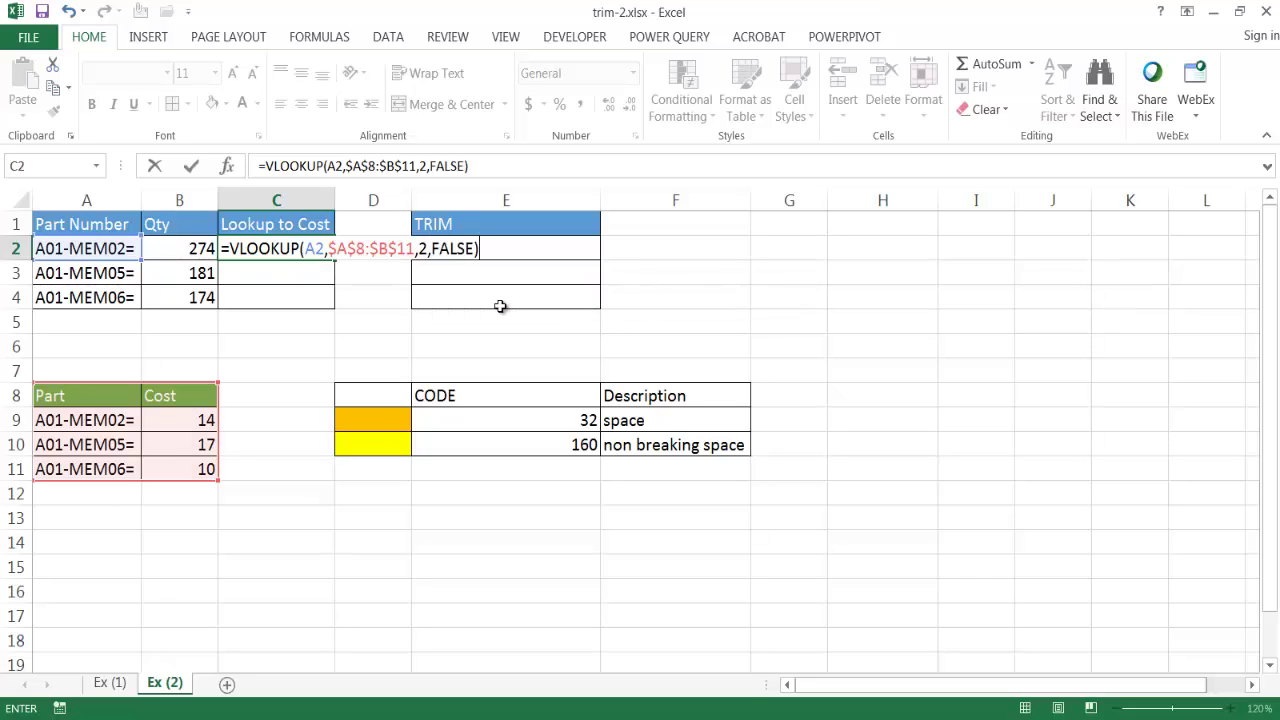
{"action": "key", "text": "Return"}
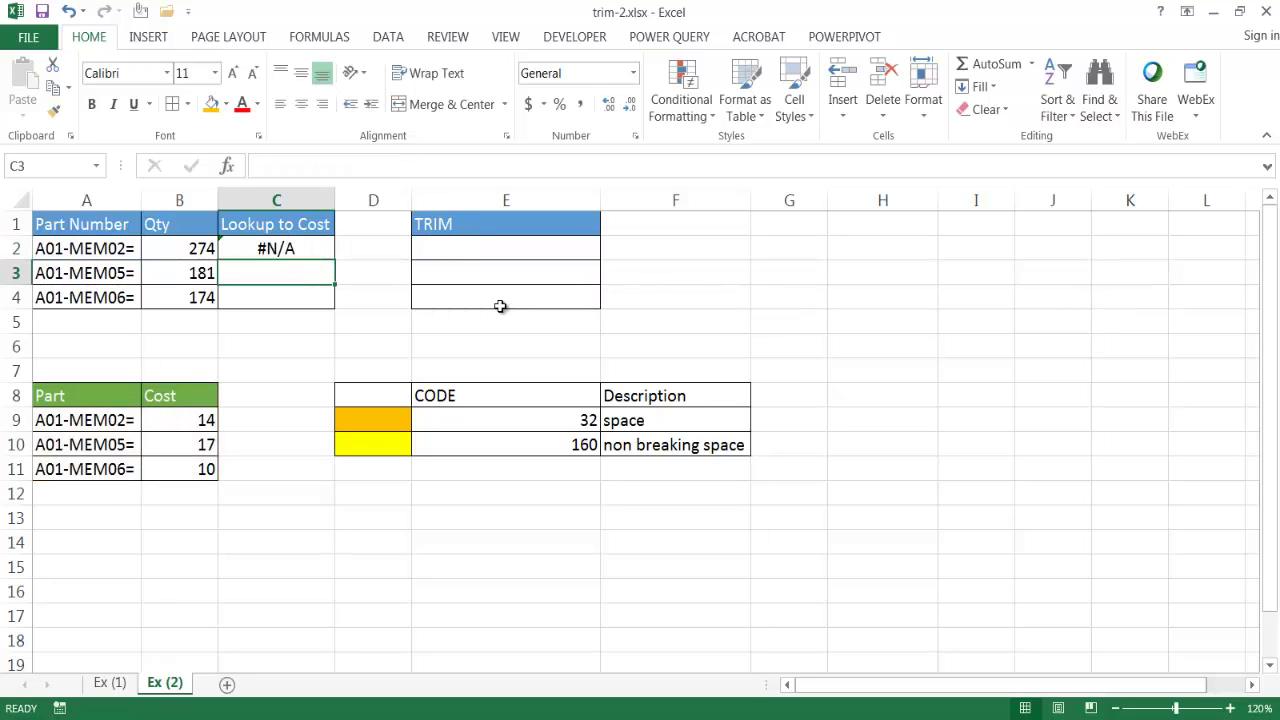
{"action": "left_click", "coordinate": [320, 255]}
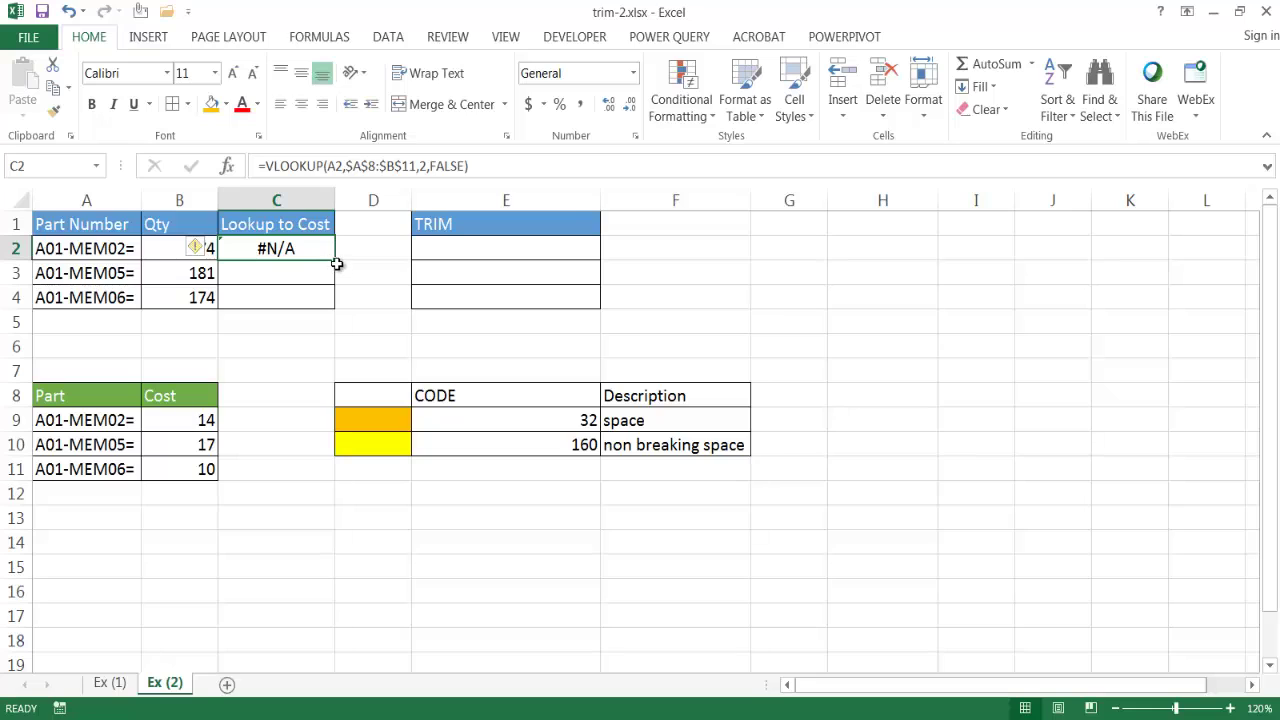
{"action": "left_click_drag", "start_coordinate": [336, 261], "coordinate": [336, 305]}
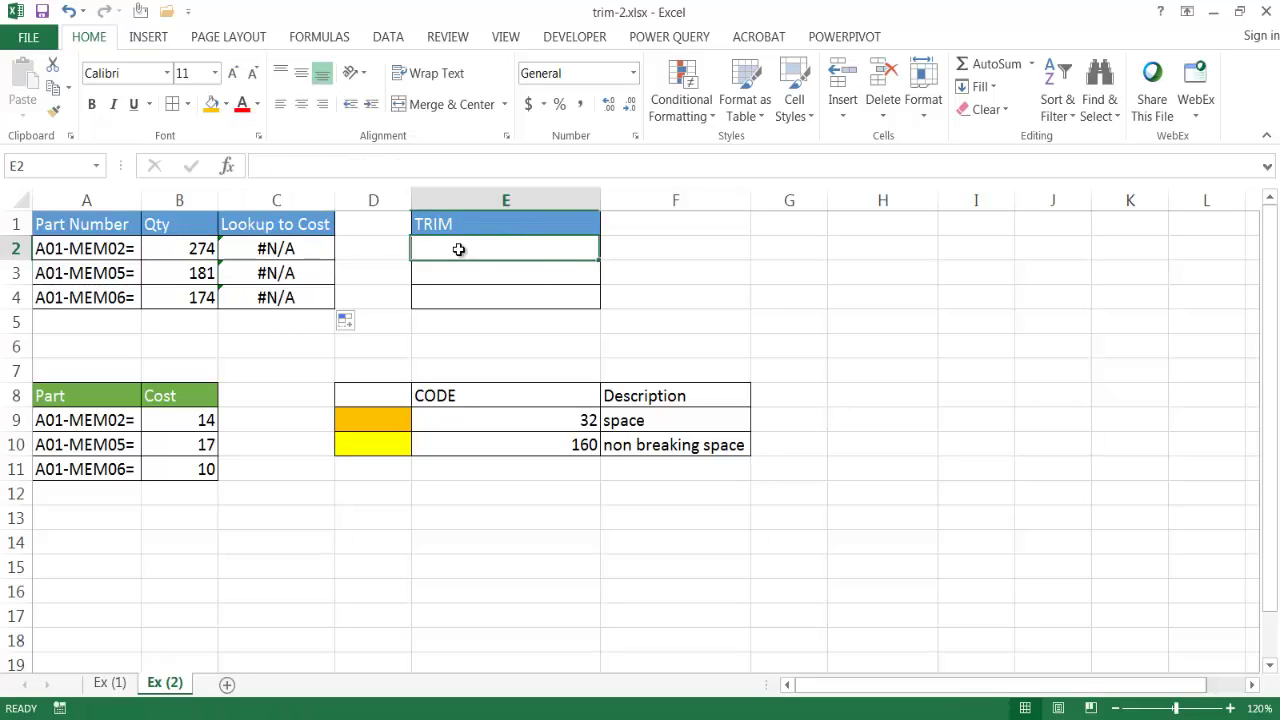
- Enter =TRIM(A2) in E2 of the Ex (2) sheet and fill the formula down to E4
{"action": "type", "text": "="}
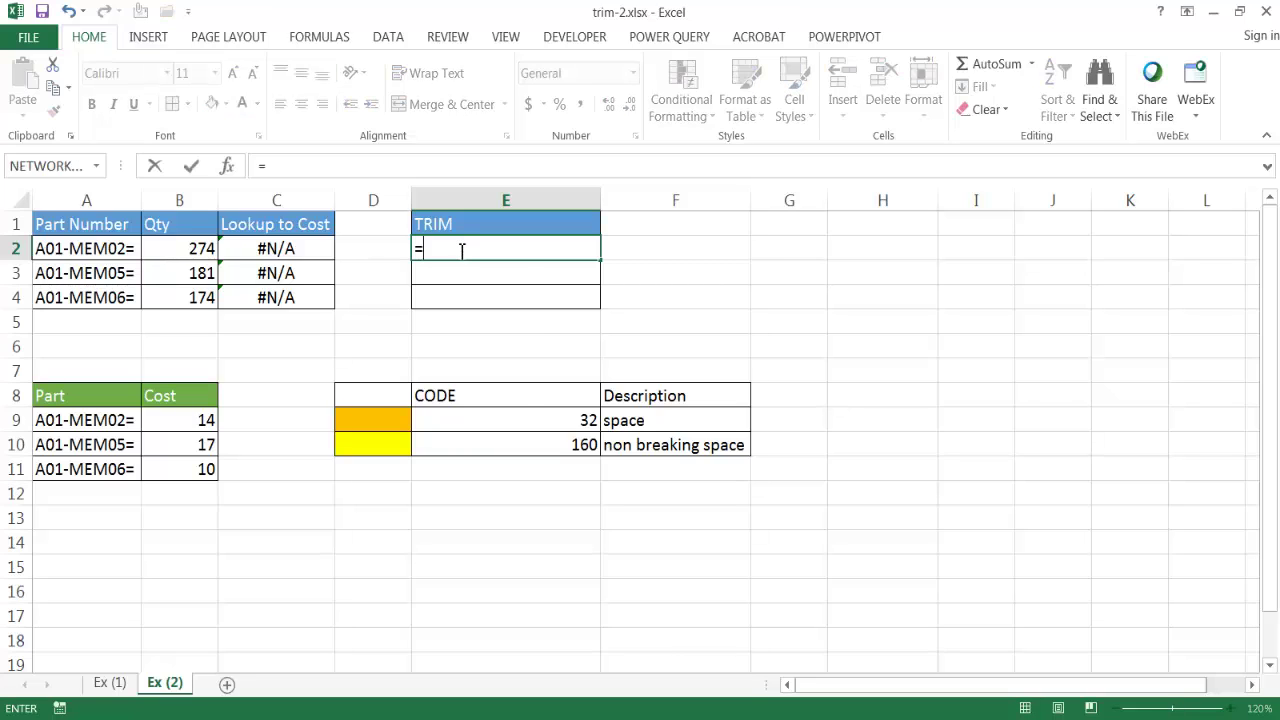
{"action": "type", "text": "trim"}
{"action": "key", "text": "Tab"}
{"action": "left_click", "coordinate": [80, 248]}
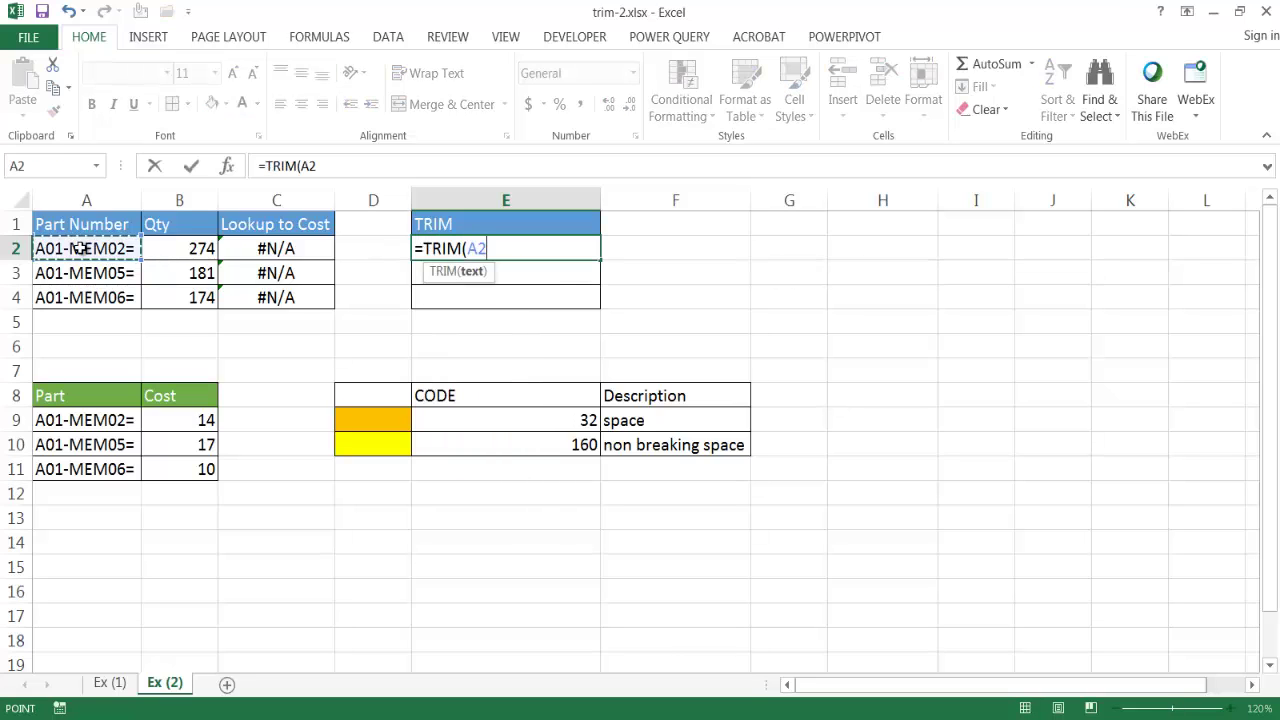
{"action": "type", "text": ")"}
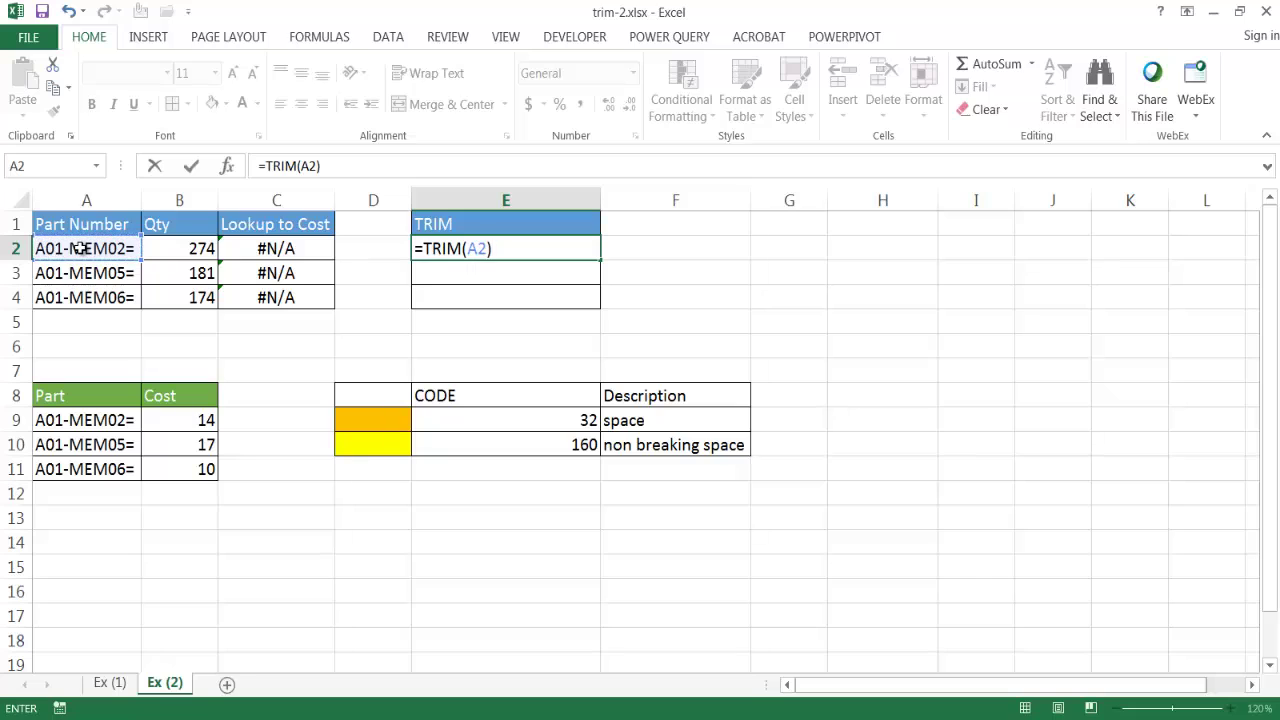
{"action": "key", "text": "Return"}
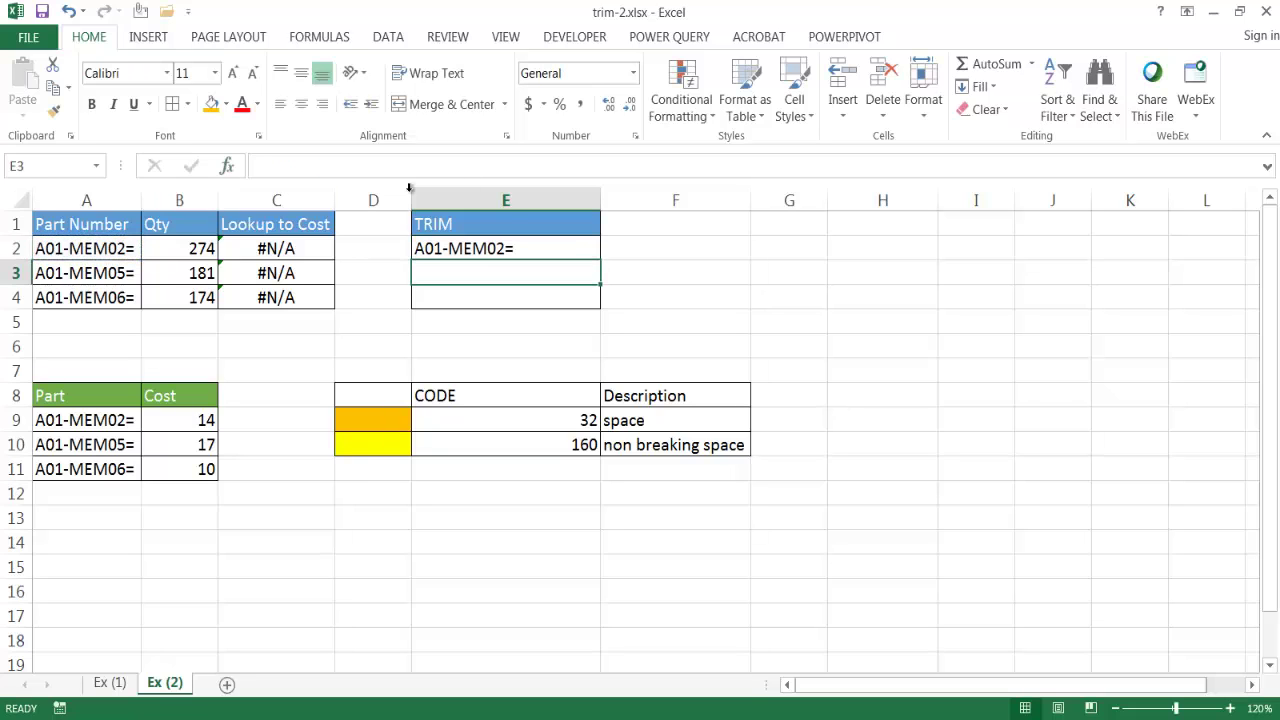
{"action": "left_click", "coordinate": [520, 246]}
{"action": "left_click_drag", "start_coordinate": [598, 261], "coordinate": [600, 311]}
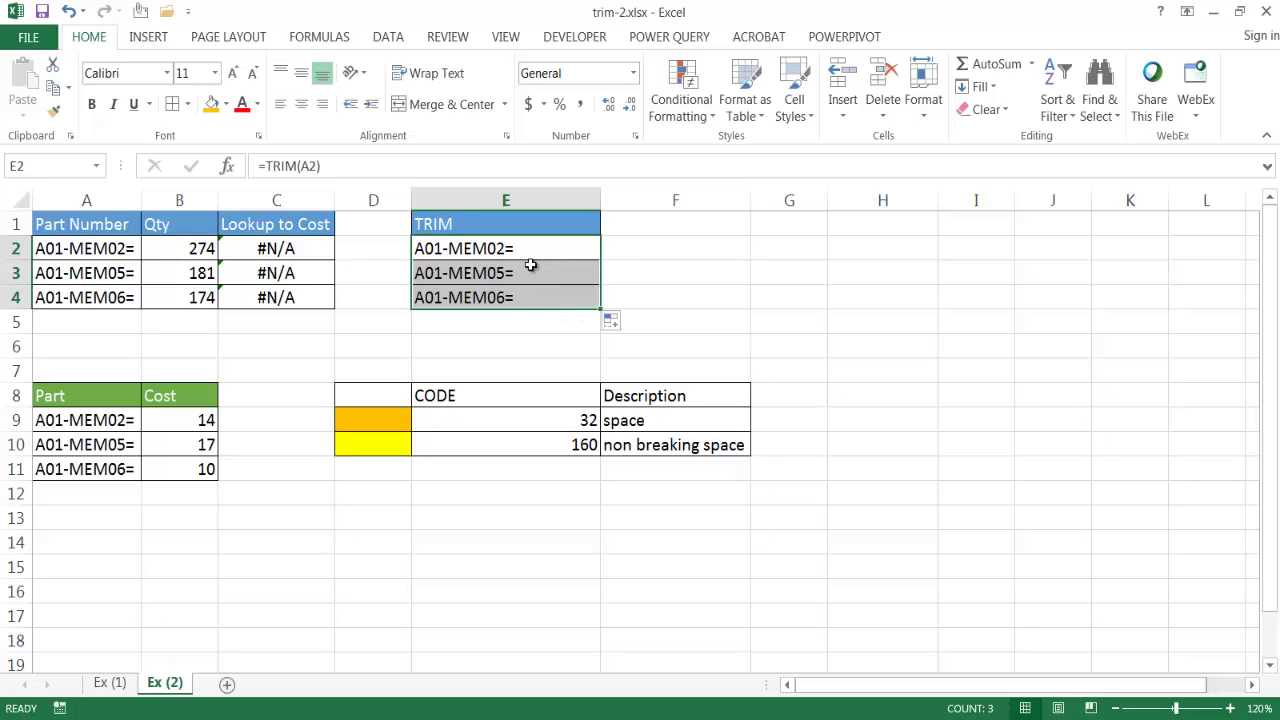
- Copy the TRIM results in E2:E4 and paste them as values only over the part numbers starting at A2
{"action": "key", "text": "ctrl+c"}
{"action": "left_click", "coordinate": [105, 250]}
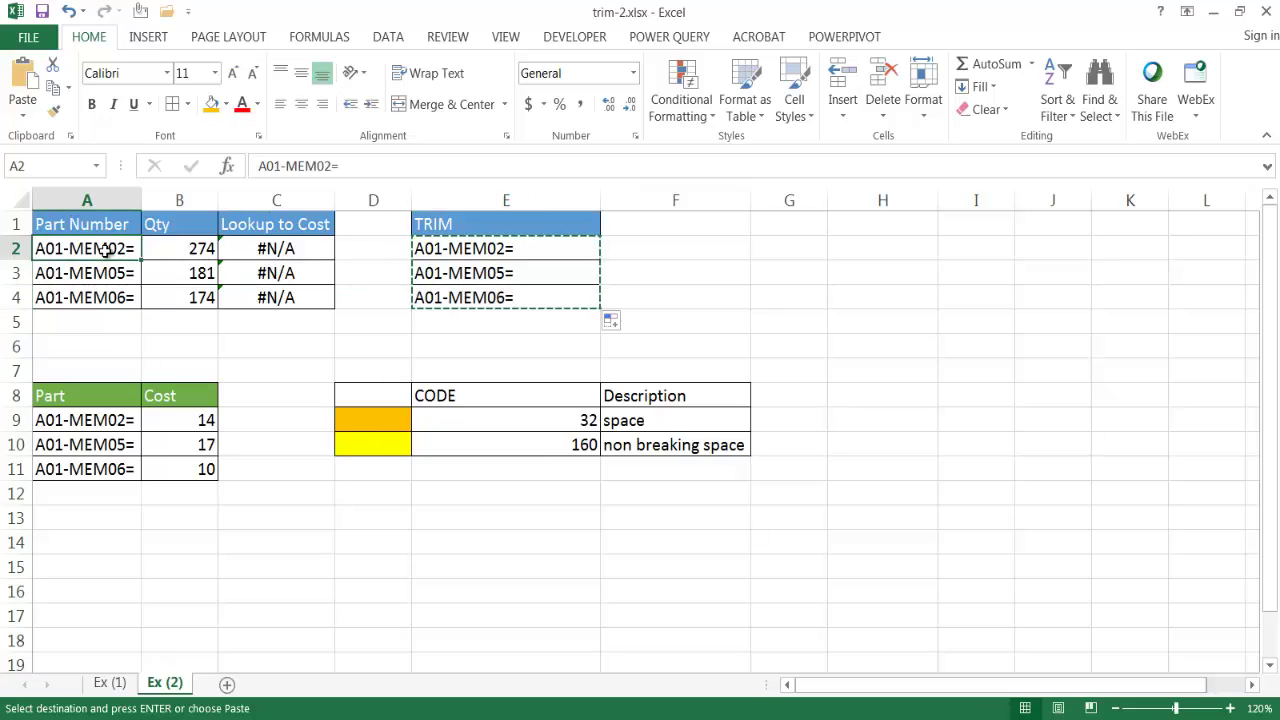
{"action": "left_click", "coordinate": [23, 115]}
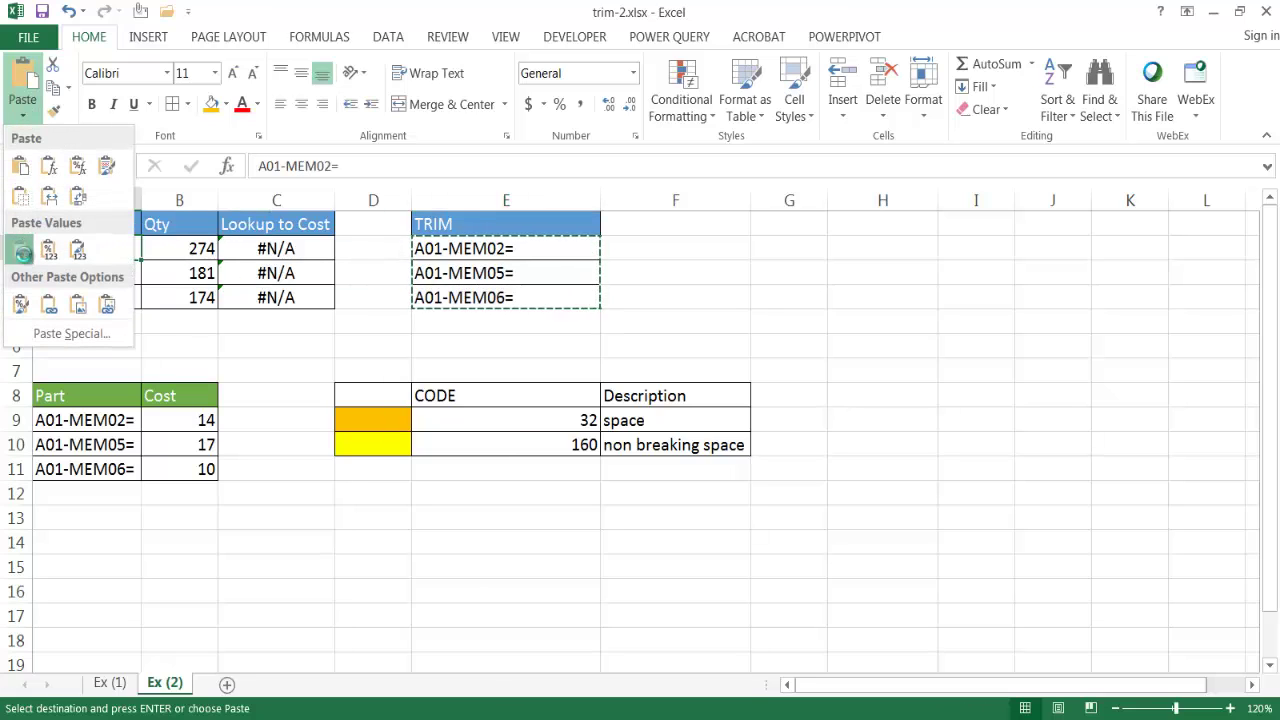
{"action": "left_click", "coordinate": [17, 254]}
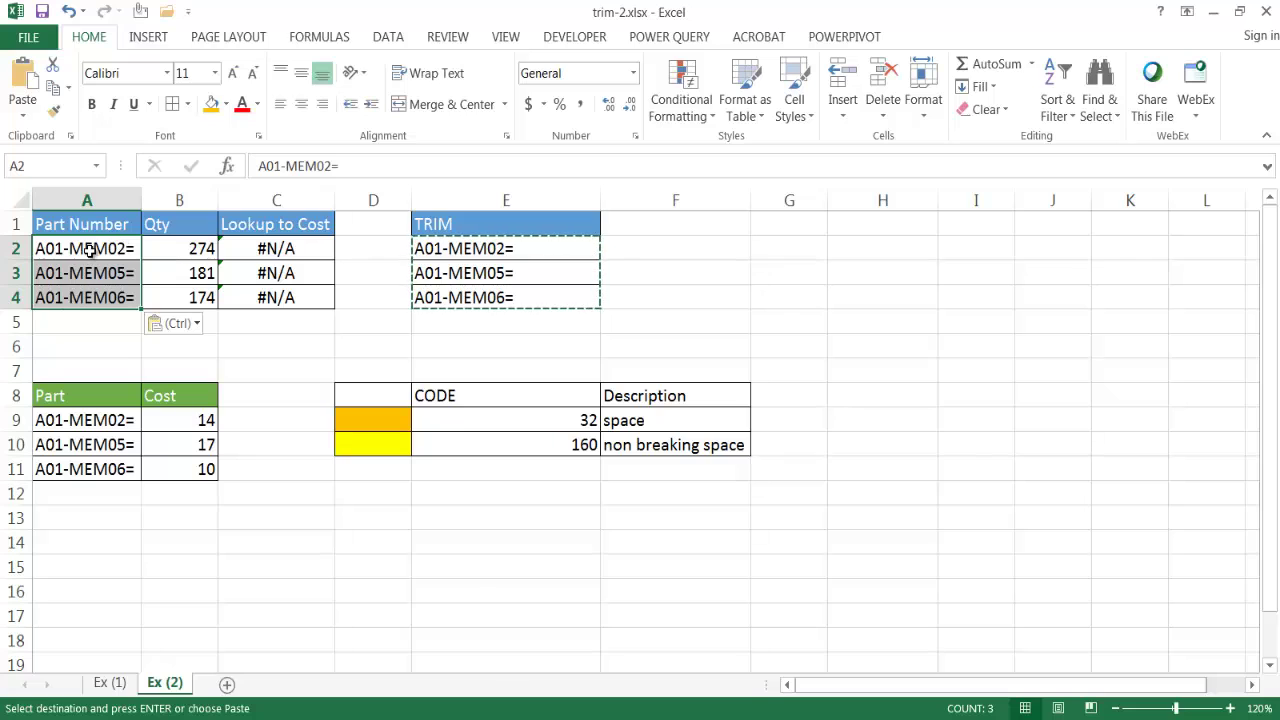
- Inspect the end of the part number in A2 for leftover spaces, and review the CODE formulas and space descriptions in E9:F10
{"action": "left_click", "coordinate": [95, 248]}
{"action": "left_click", "coordinate": [358, 169]}
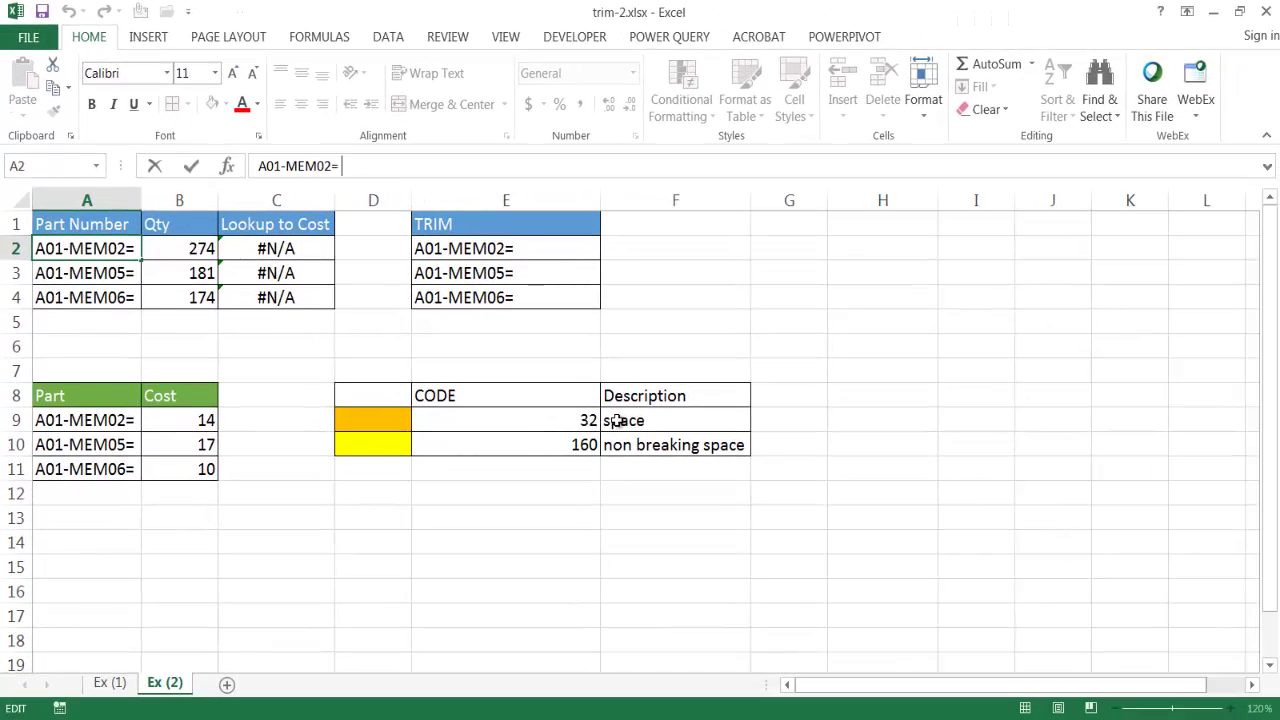
{"action": "left_click", "coordinate": [627, 421]}
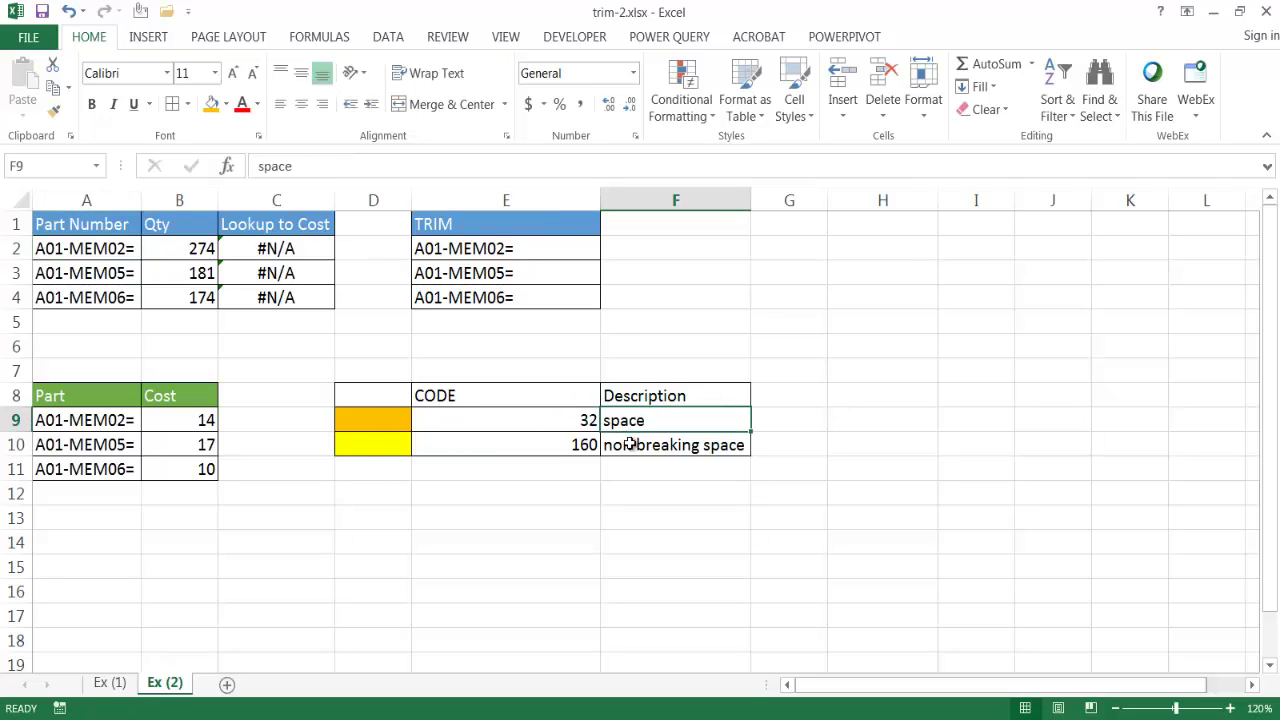
{"action": "left_click", "coordinate": [628, 445]}
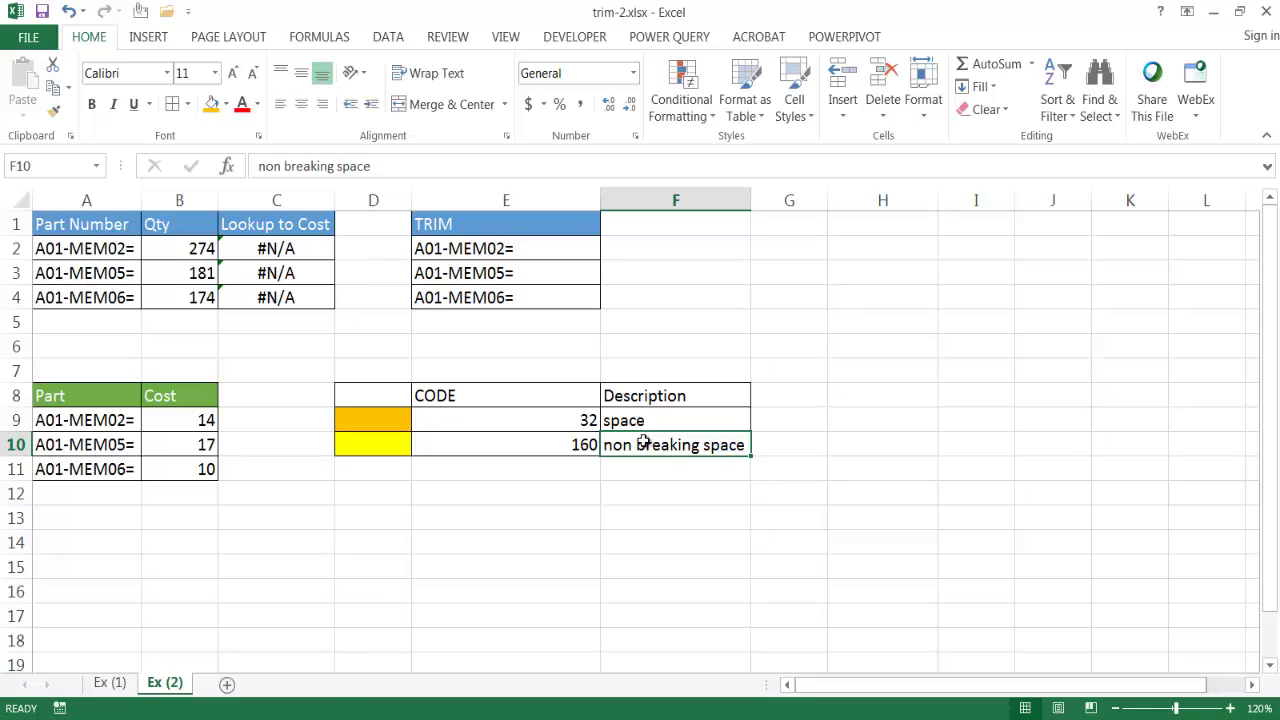
{"action": "left_click", "coordinate": [526, 420]}
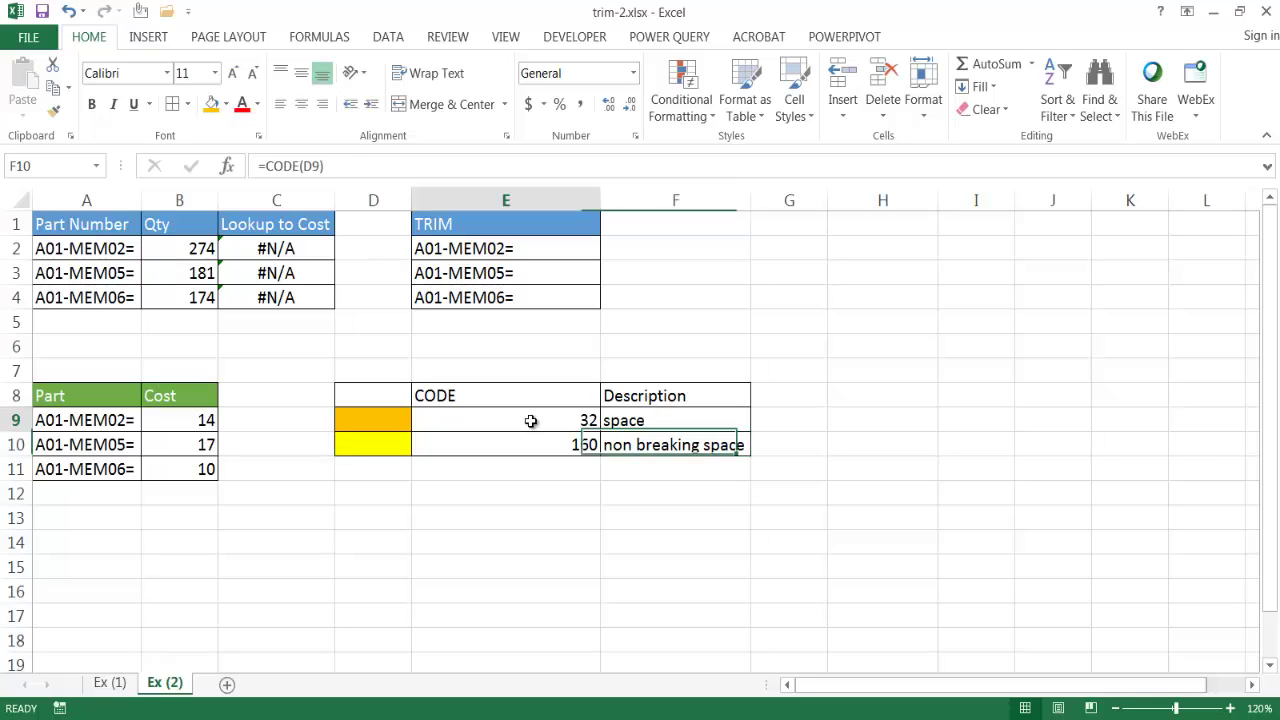
{"action": "left_click", "coordinate": [645, 421]}
{"action": "left_click", "coordinate": [586, 420]}
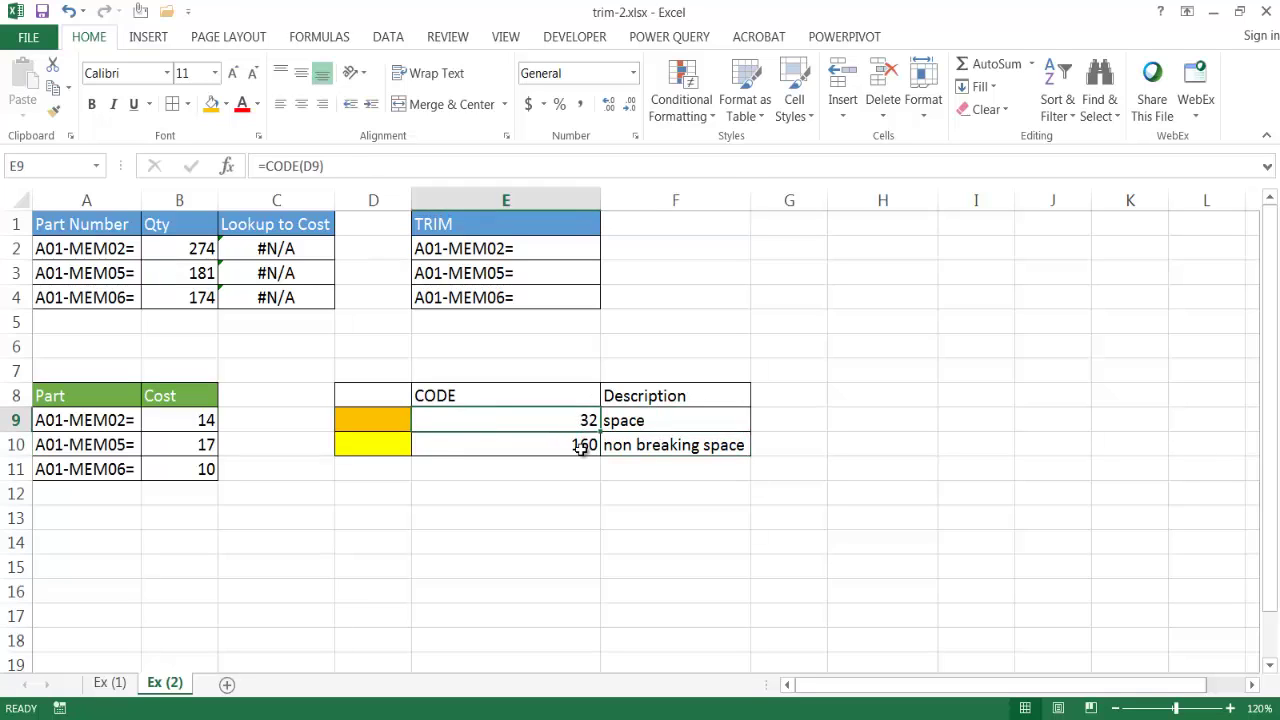
{"action": "left_click", "coordinate": [584, 449]}
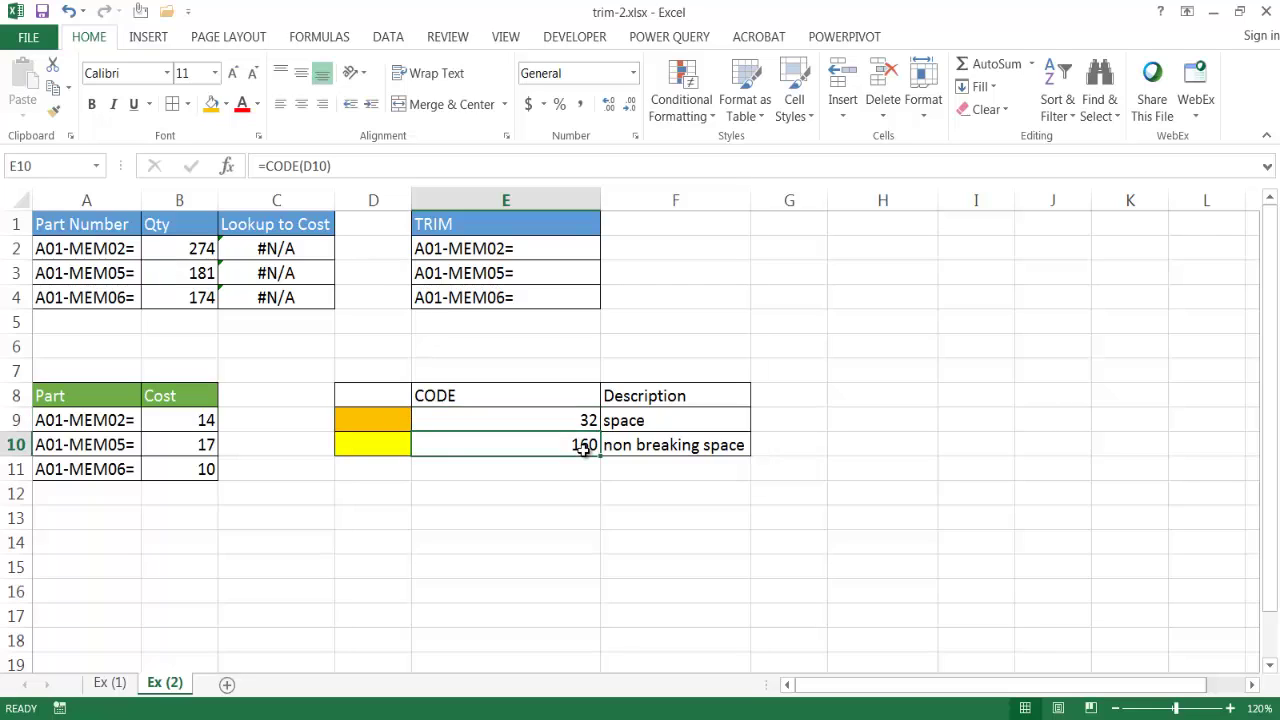
{"action": "left_click", "coordinate": [529, 420]}
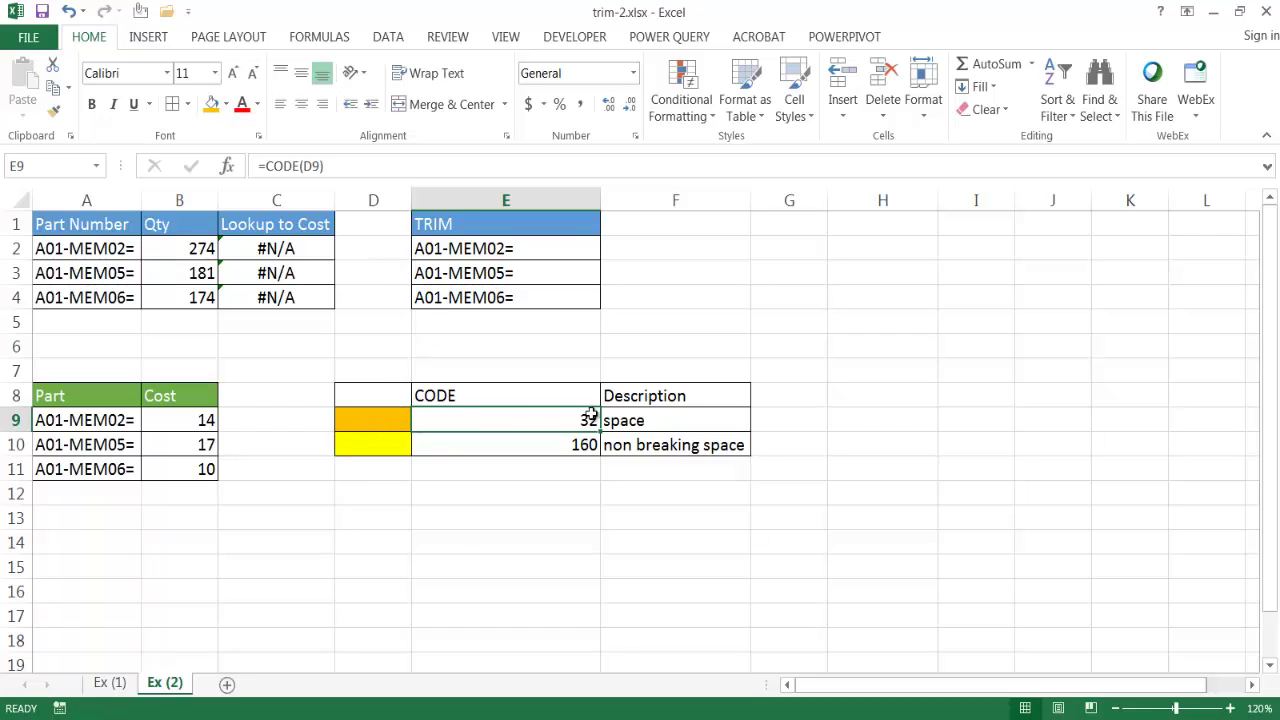
- Examine the contents of D9 and D10 and the CODE formula in E10 that refers to D10
{"action": "left_click", "coordinate": [365, 422]}
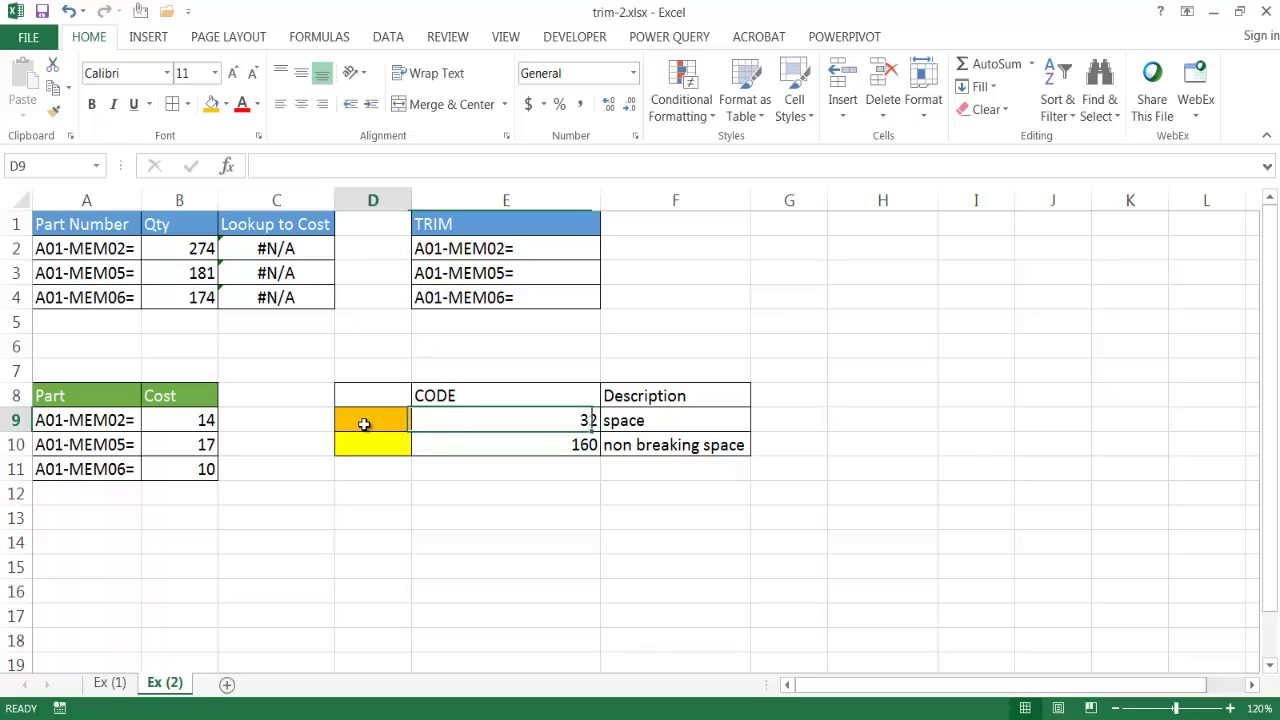
{"action": "left_click", "coordinate": [257, 168]}
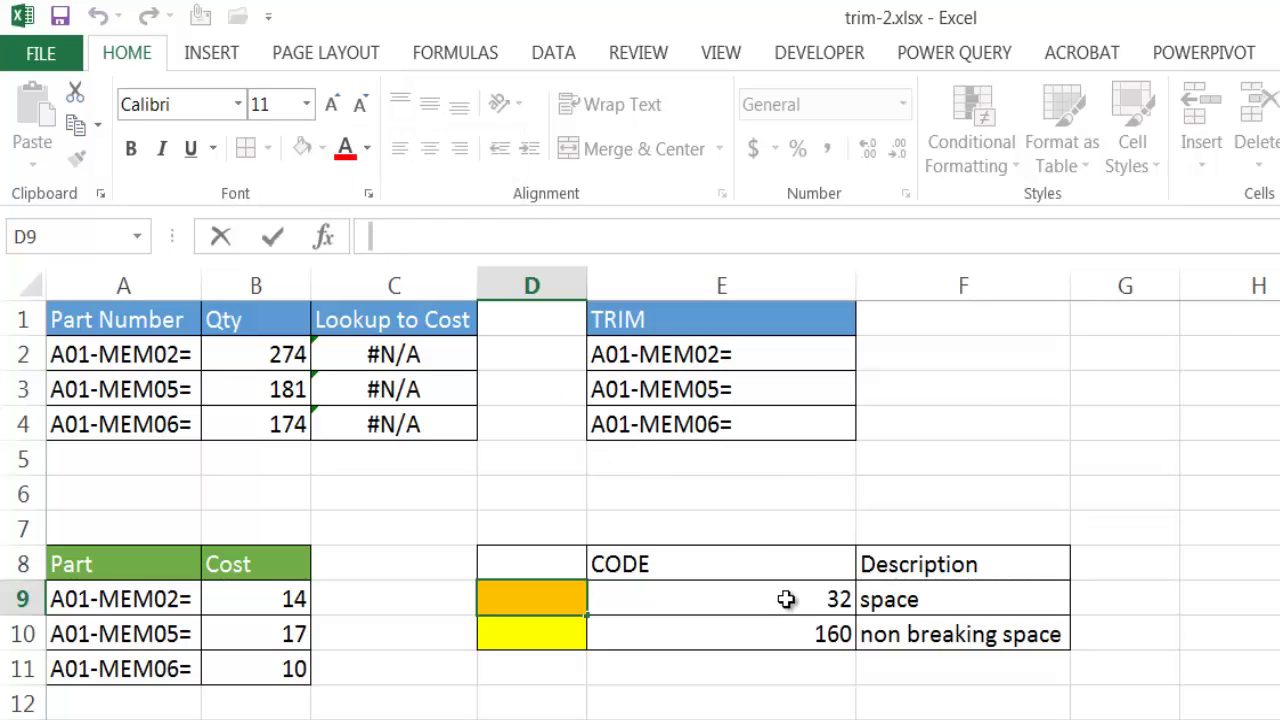
{"action": "left_click", "coordinate": [554, 632]}
{"action": "left_click", "coordinate": [396, 240]}
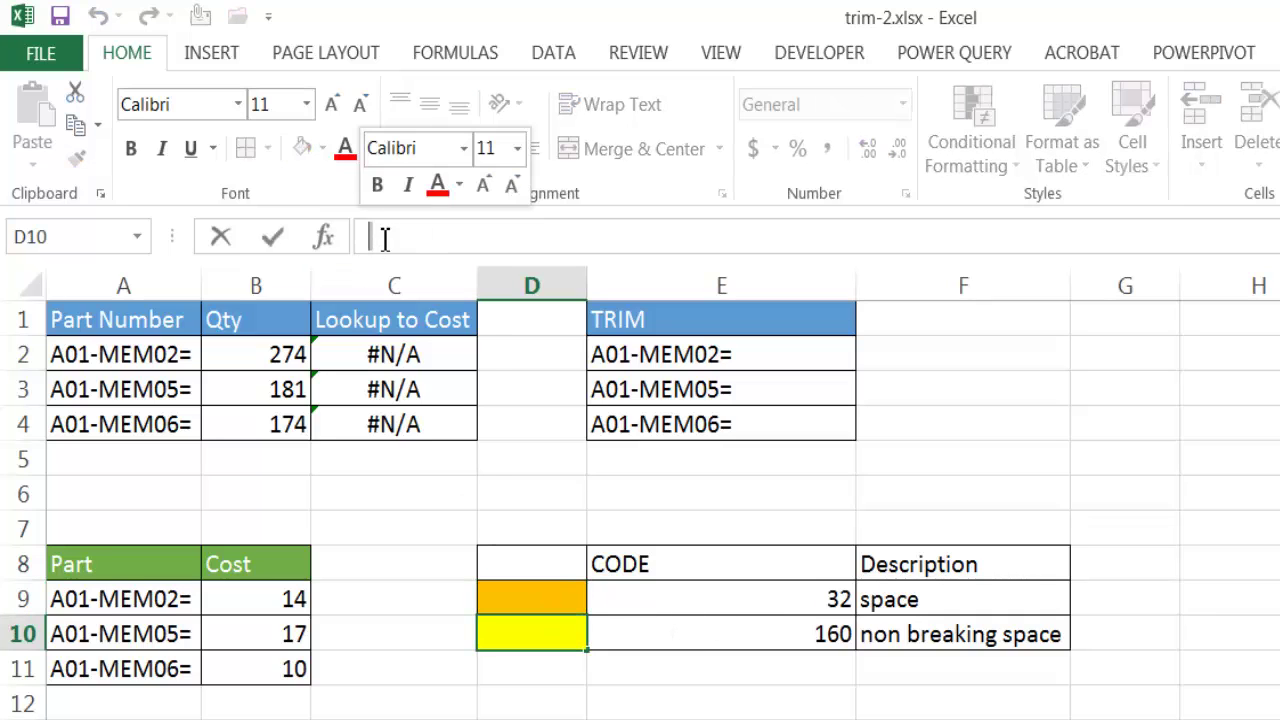
{"action": "left_click", "coordinate": [785, 640]}
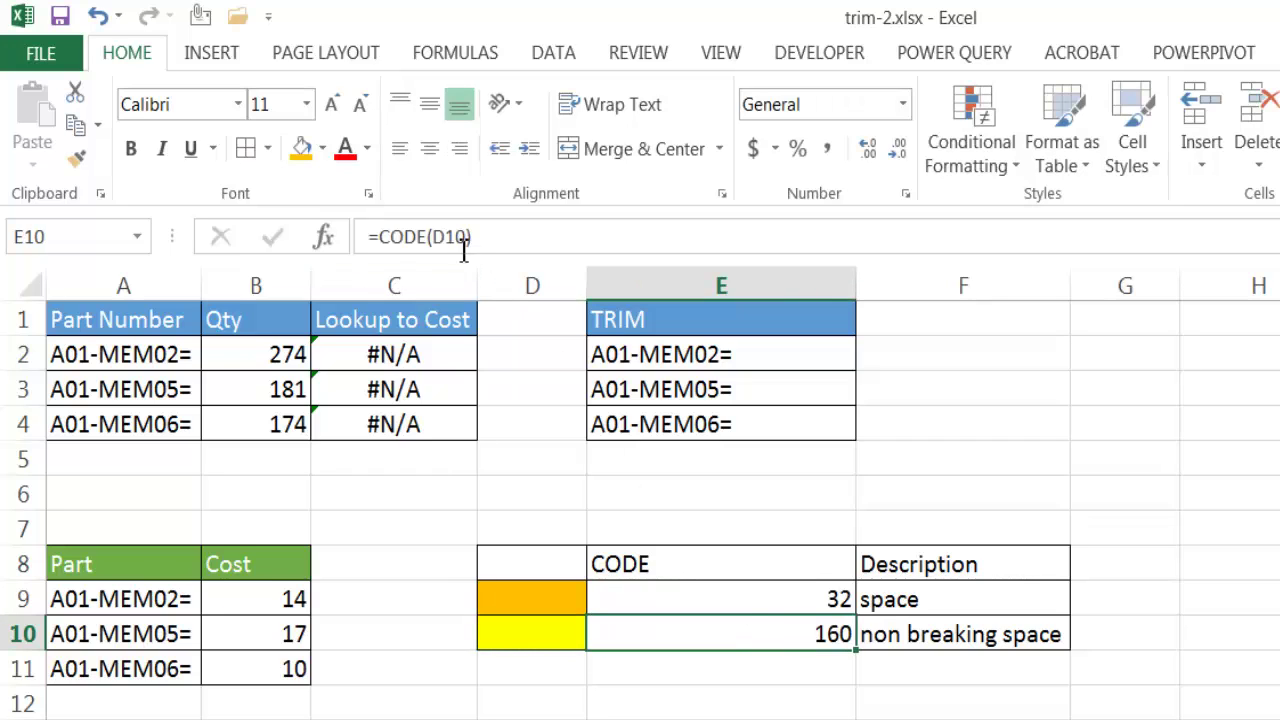
{"action": "left_click", "coordinate": [523, 631]}
{"action": "left_click", "coordinate": [717, 631]}
- Replace the argument of the TRIM formula in E2 with a SUBSTITUTE function that takes A2 as its text
{"action": "left_click", "coordinate": [686, 347]}
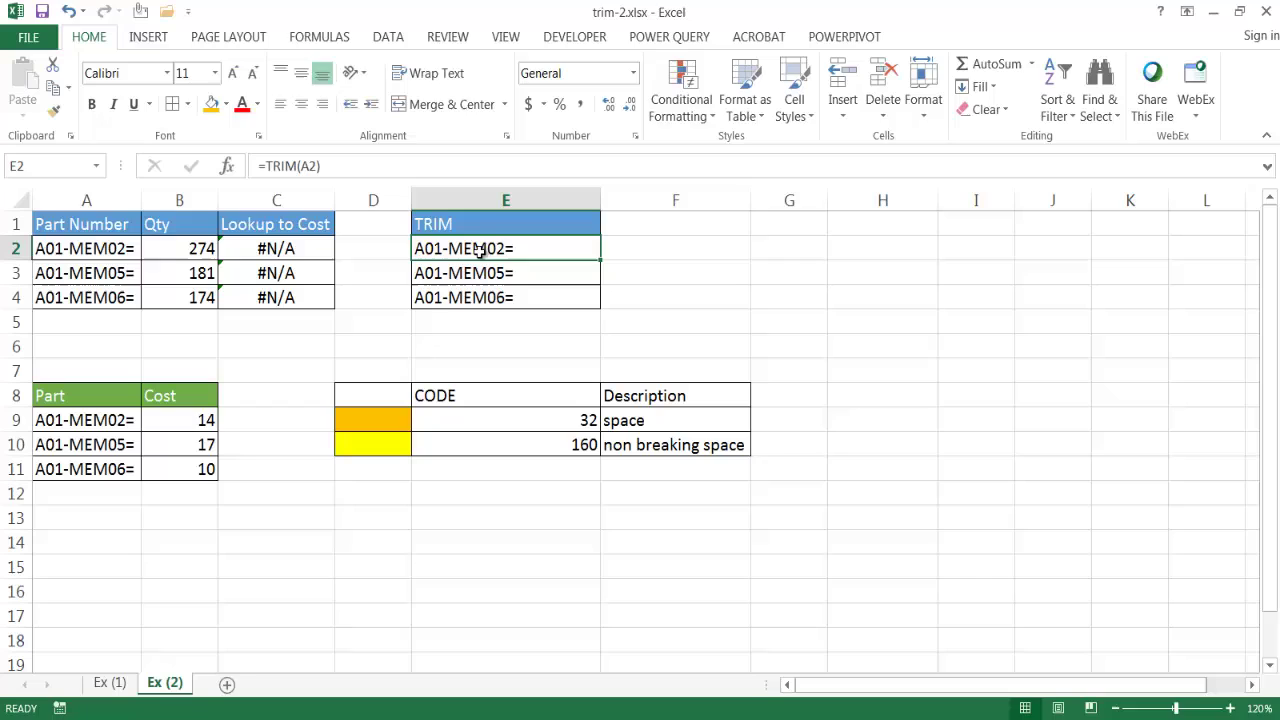
{"action": "left_click", "coordinate": [342, 168]}
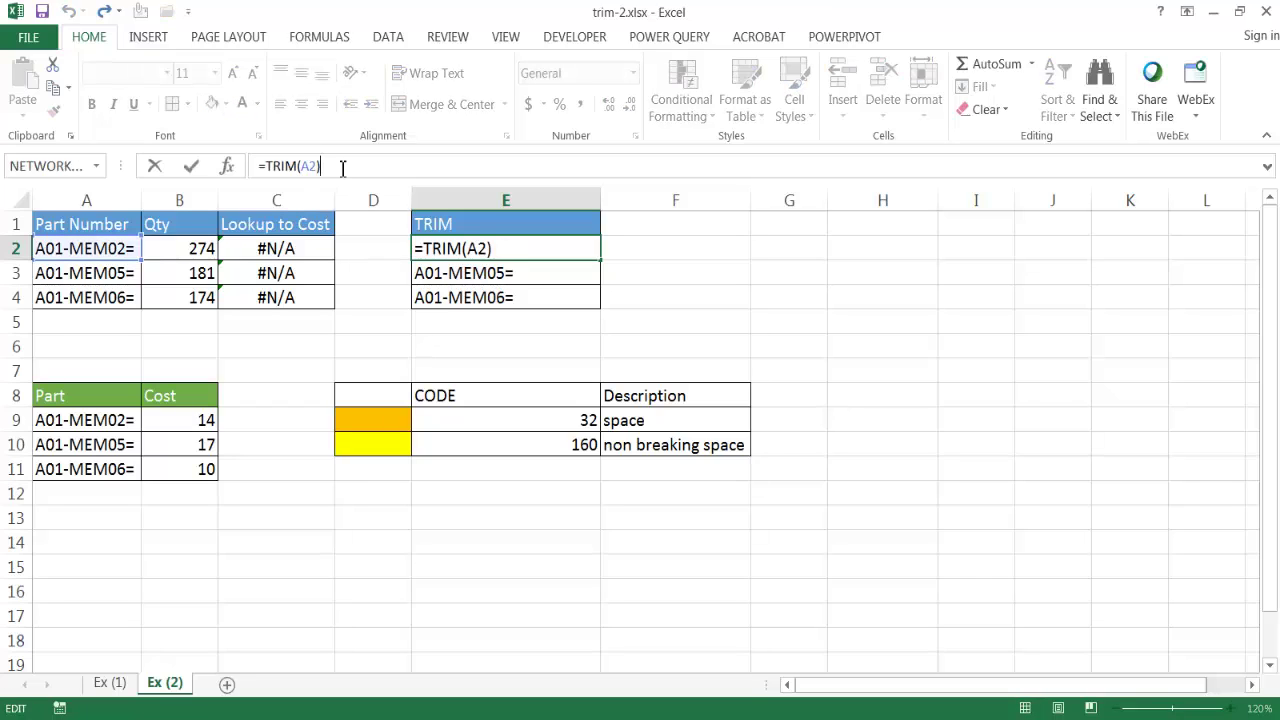
{"action": "key", "text": "BackSpace"}
{"action": "key", "text": "BackSpace"}
{"action": "key", "text": "BackSpace"}
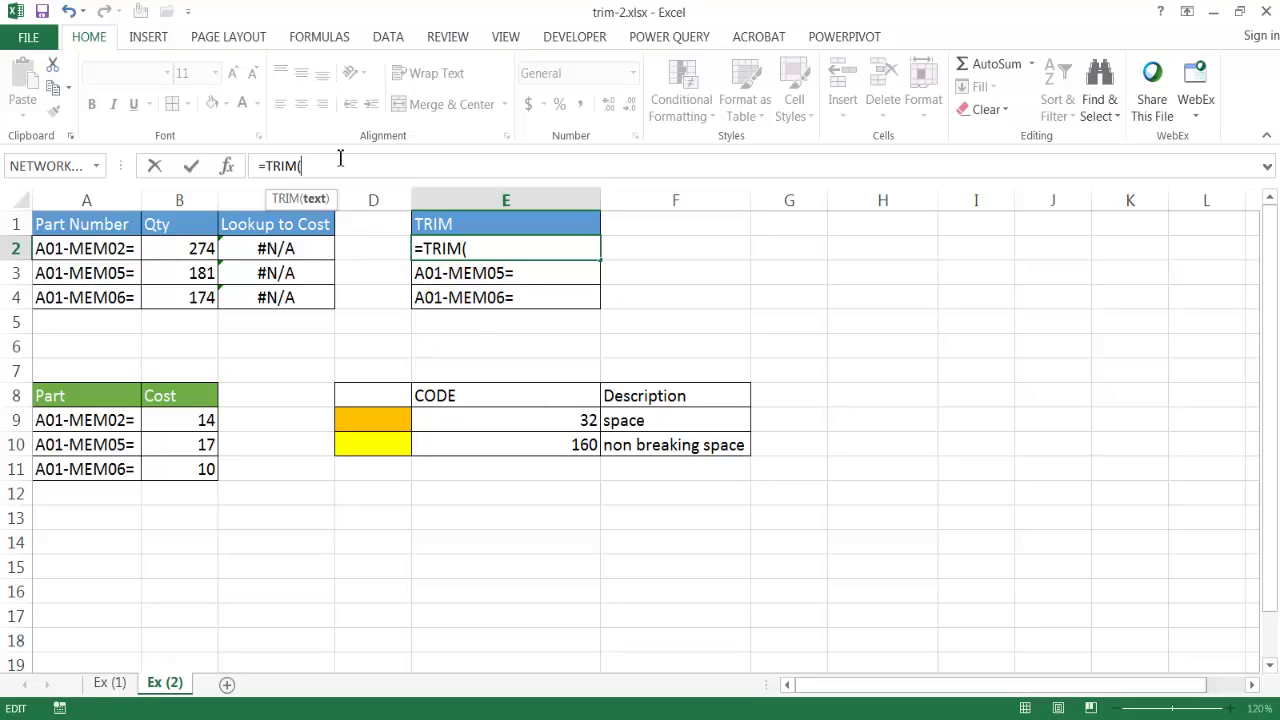
{"action": "type", "text": "sub"}
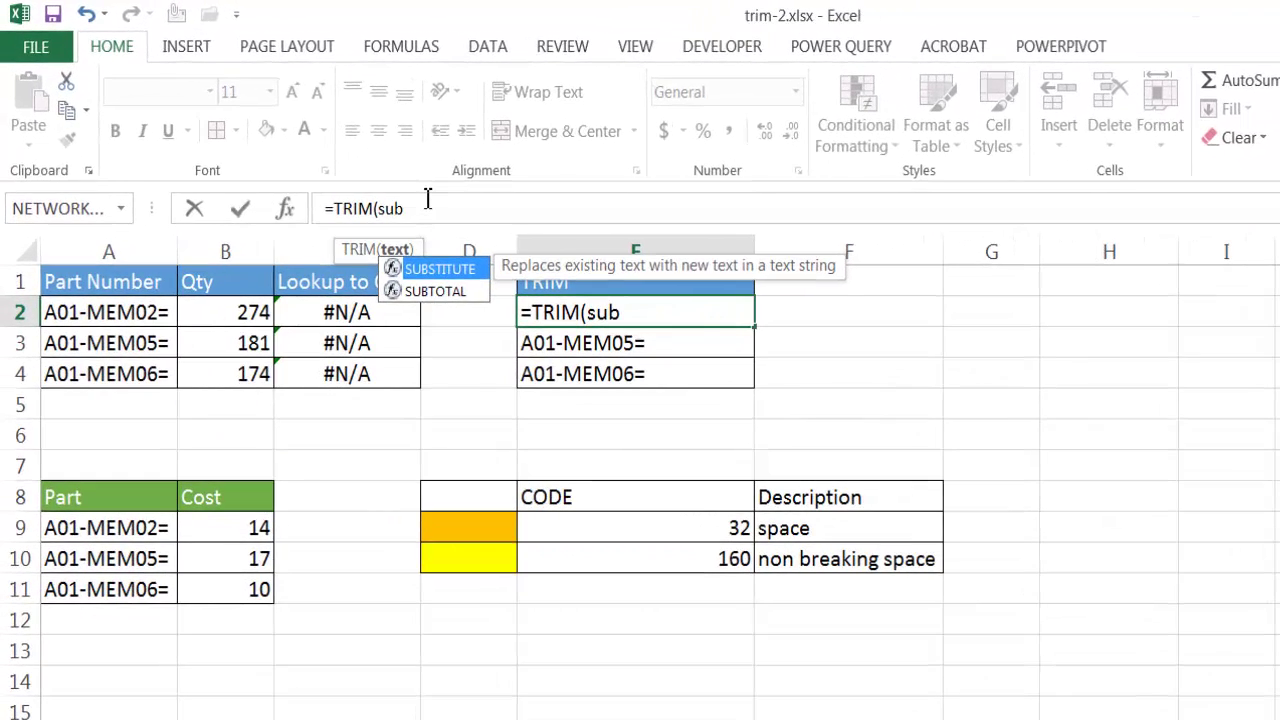
{"action": "key", "text": "Tab"}
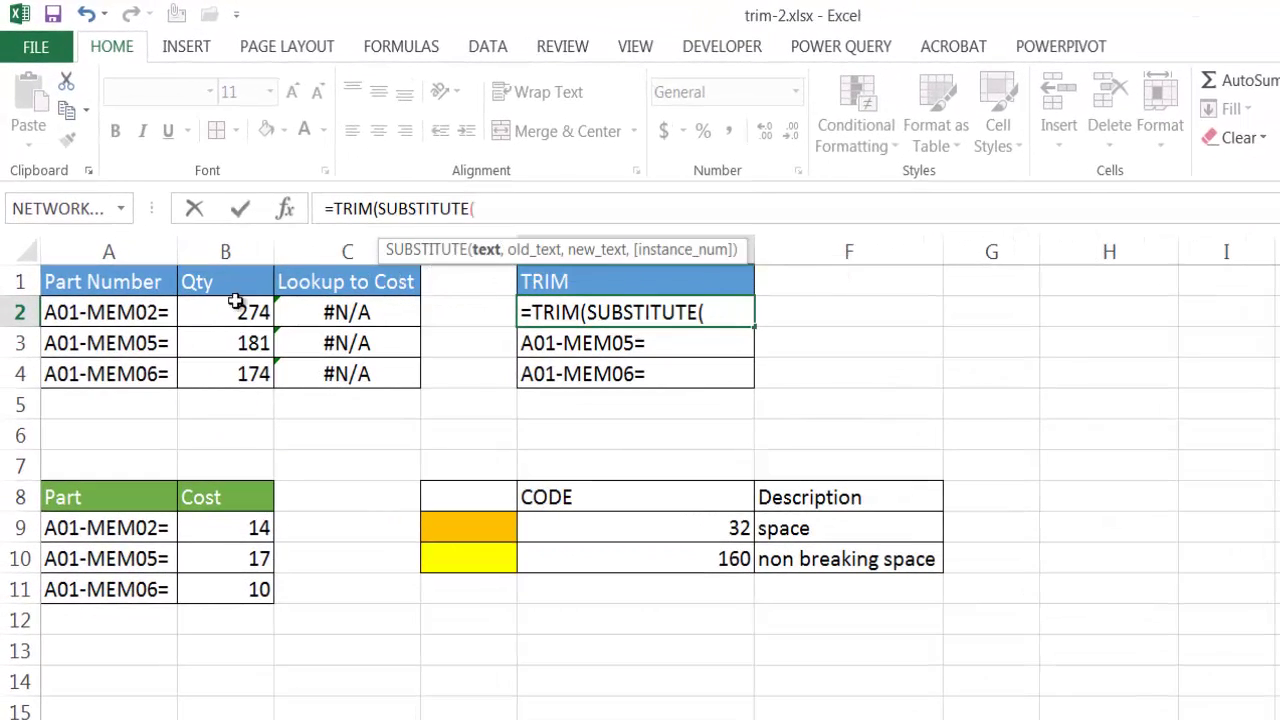
{"action": "left_click", "coordinate": [120, 315]}
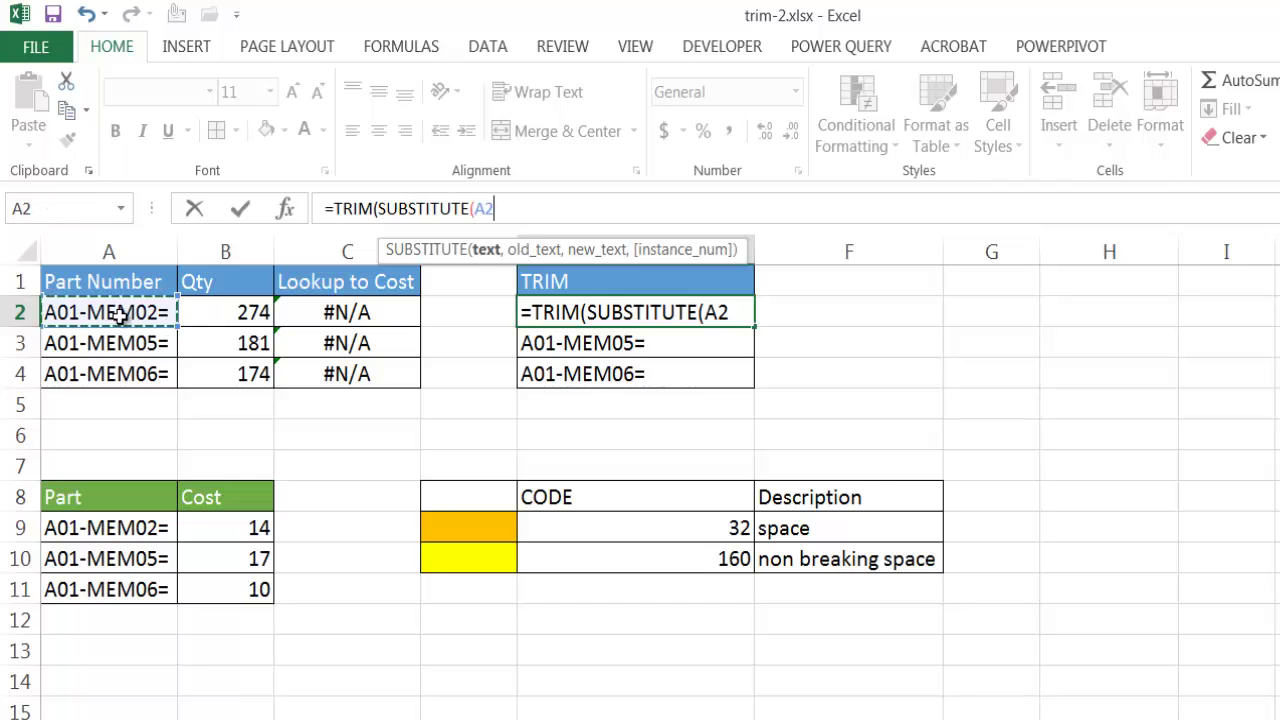
{"action": "type", "text": ","}
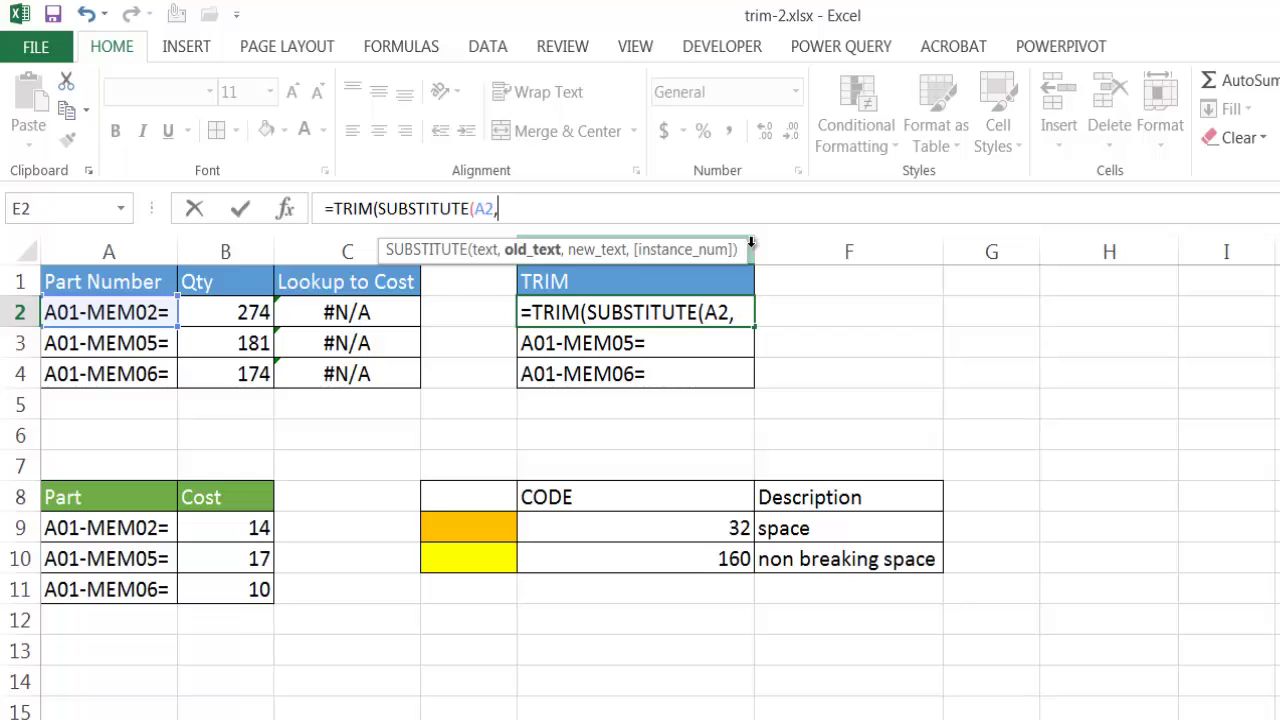
- Complete the E2 formula as =TRIM(SUBSTITUTE(A2,CHAR(160),CHAR(32))) and fill it down to E4
{"action": "type", "text": "char"}
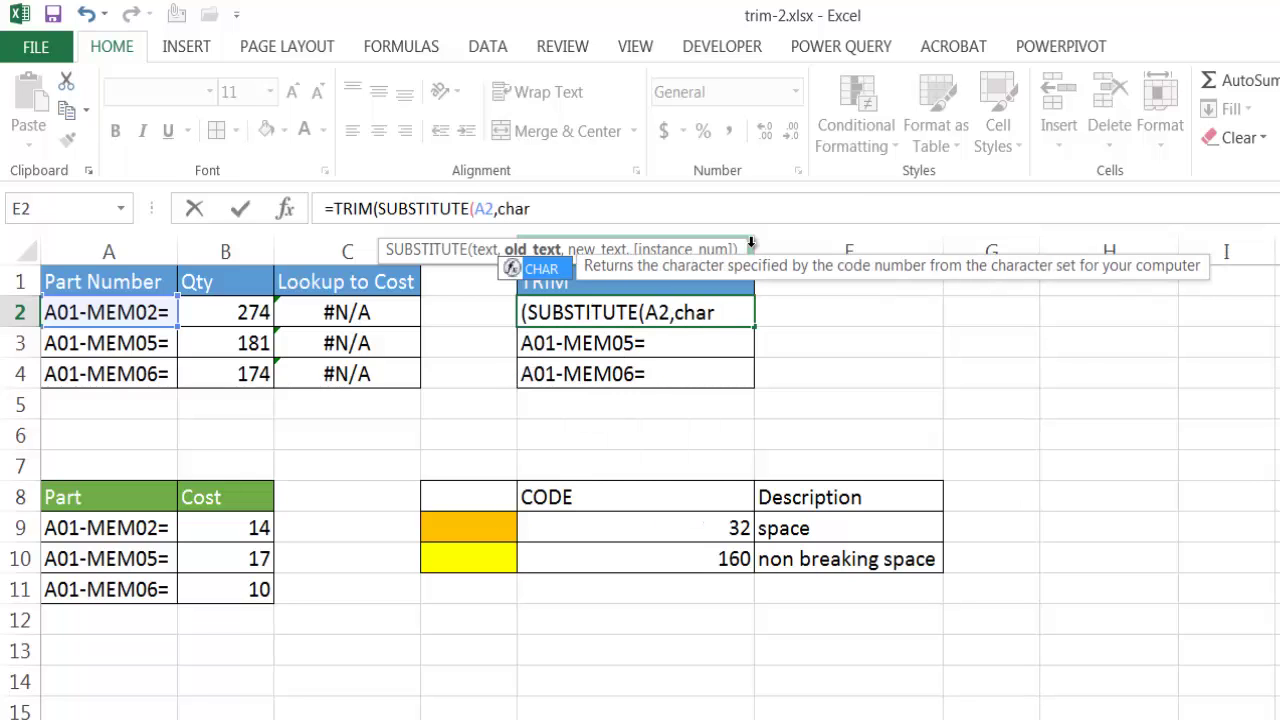
{"action": "key", "text": "Tab"}
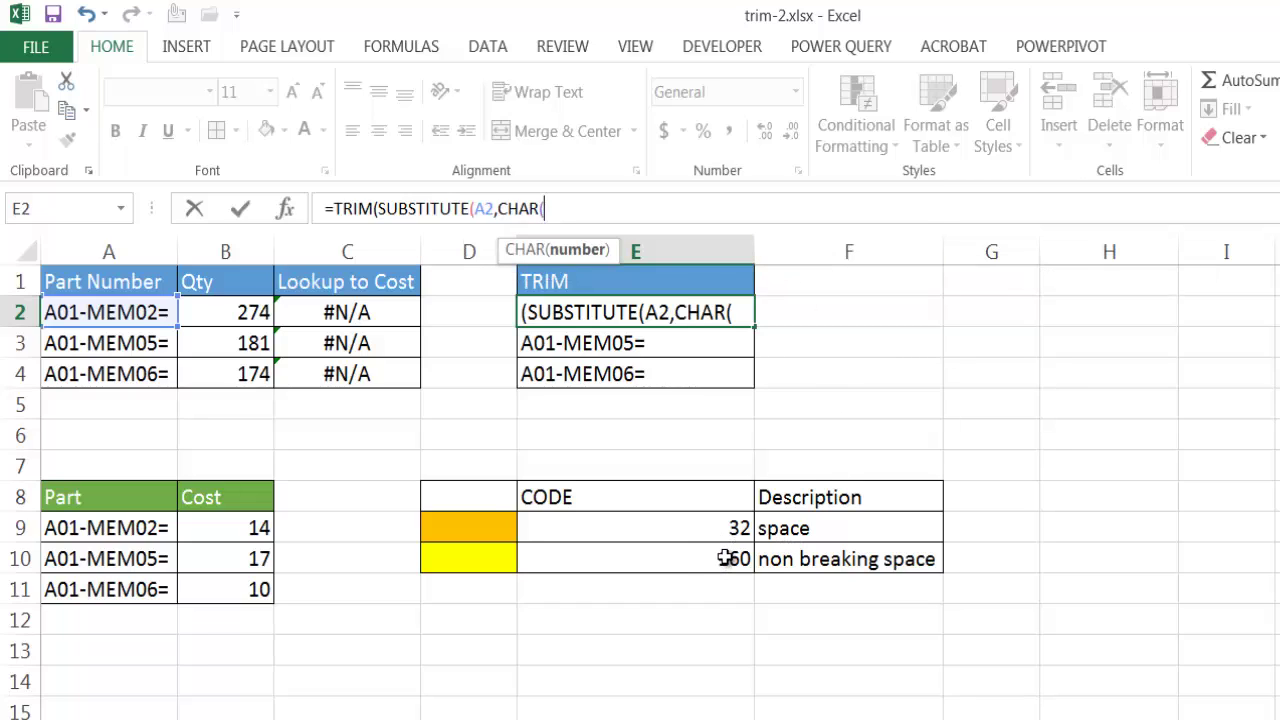
{"action": "type", "text": "160)"}
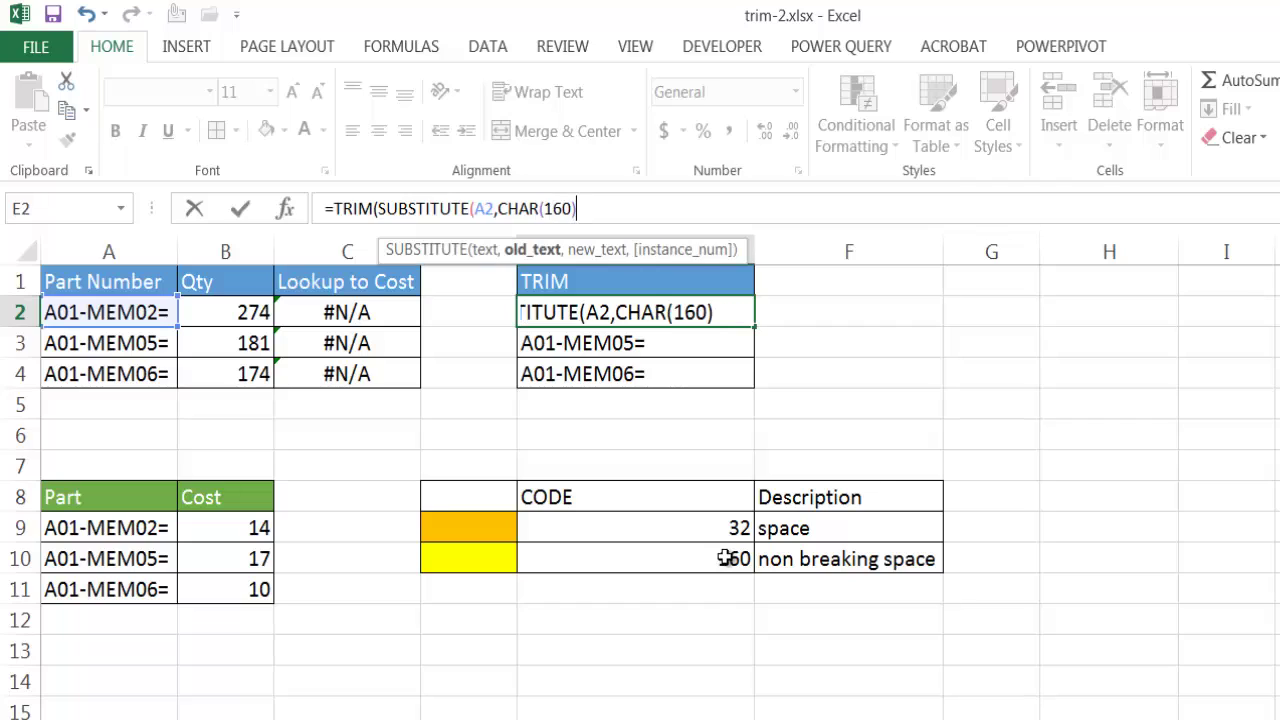
{"action": "type", "text": ","}
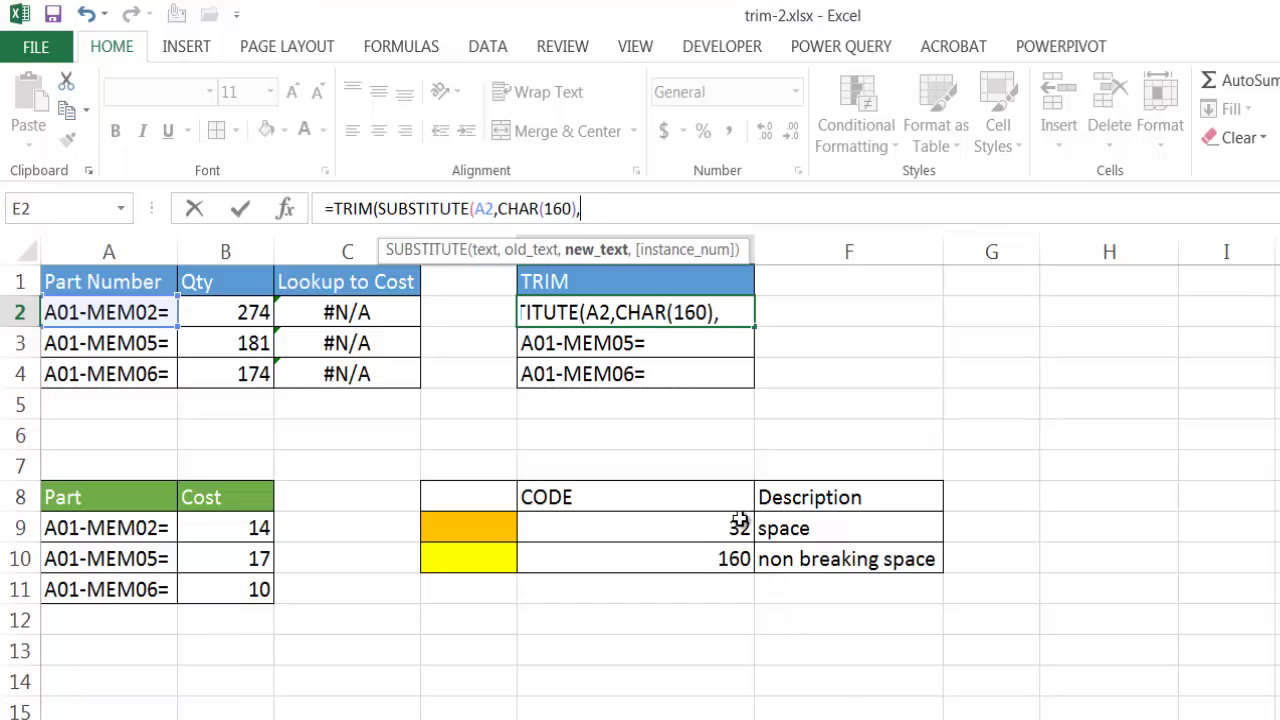
{"action": "type", "text": "char"}
{"action": "key", "text": "Tab"}
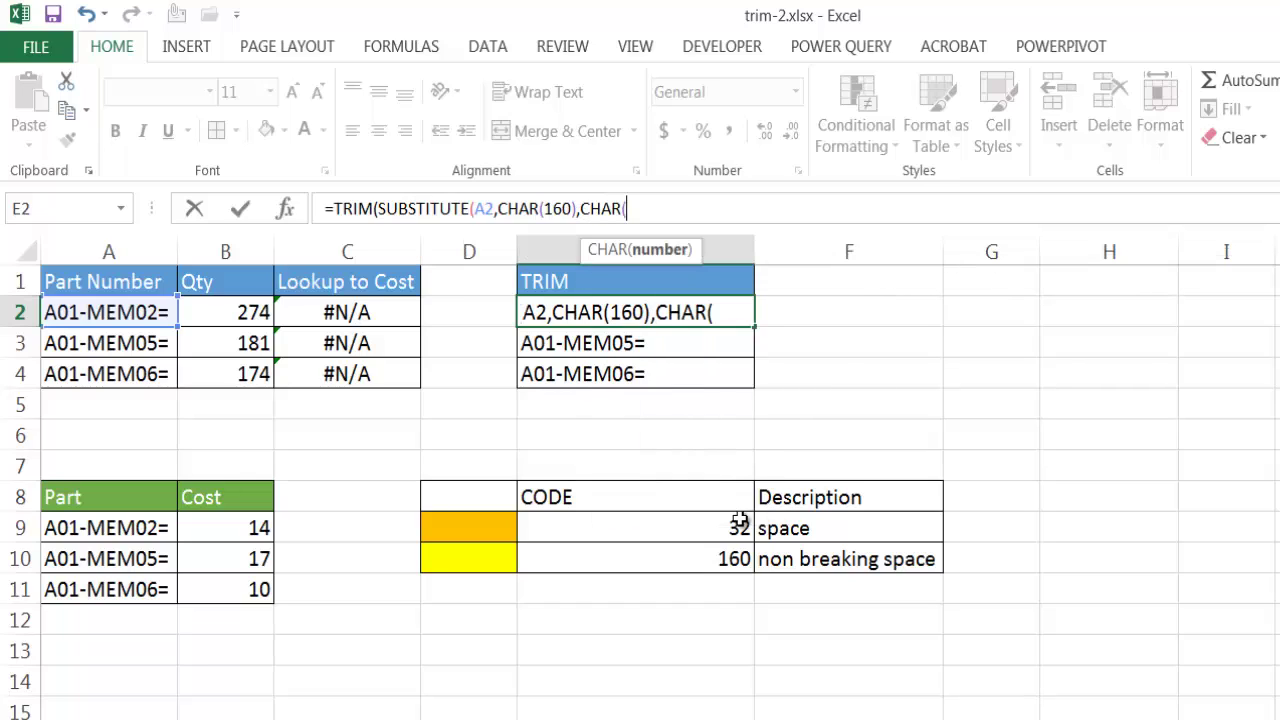
{"action": "type", "text": "32)"}
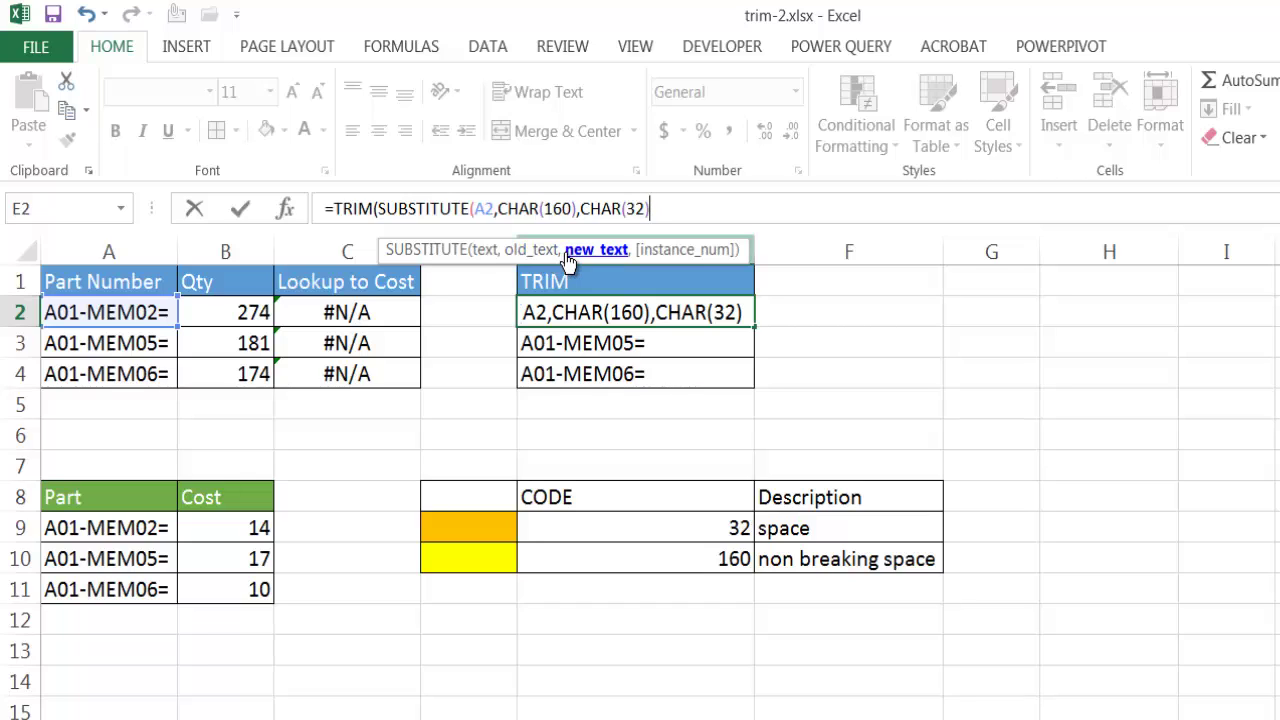
{"action": "type", "text": ")"}
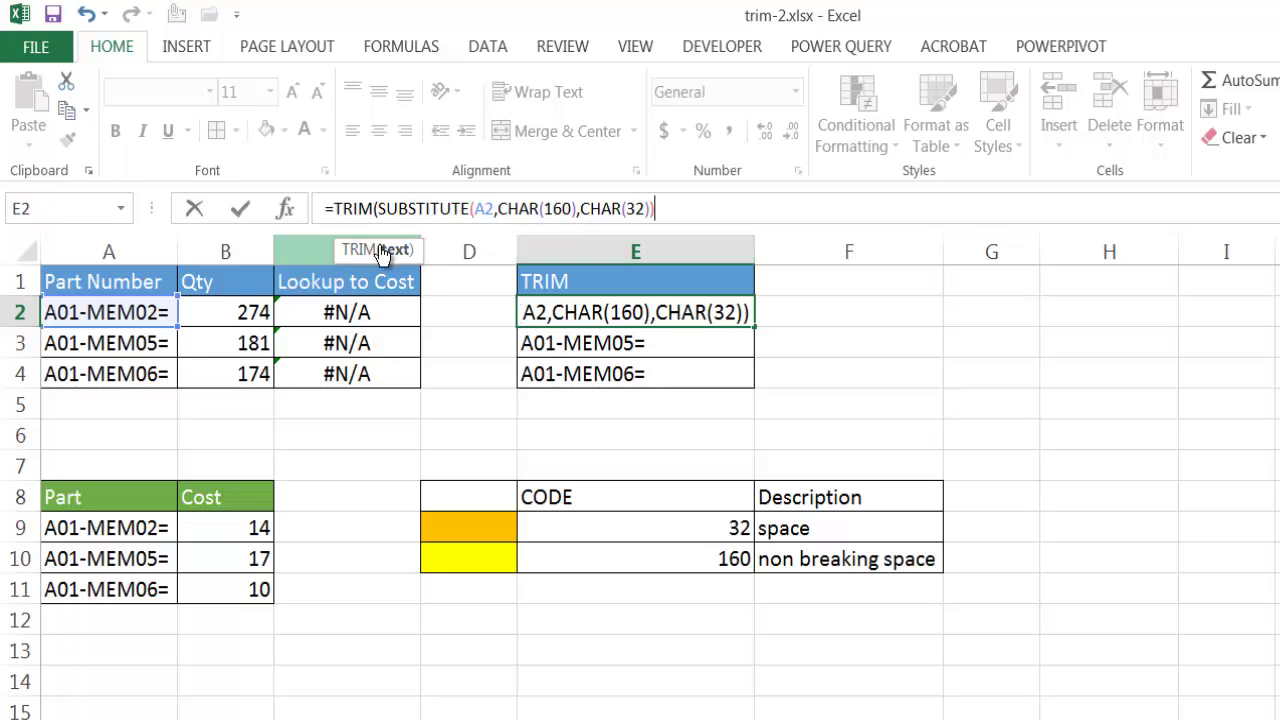
{"action": "key", "text": "Return"}
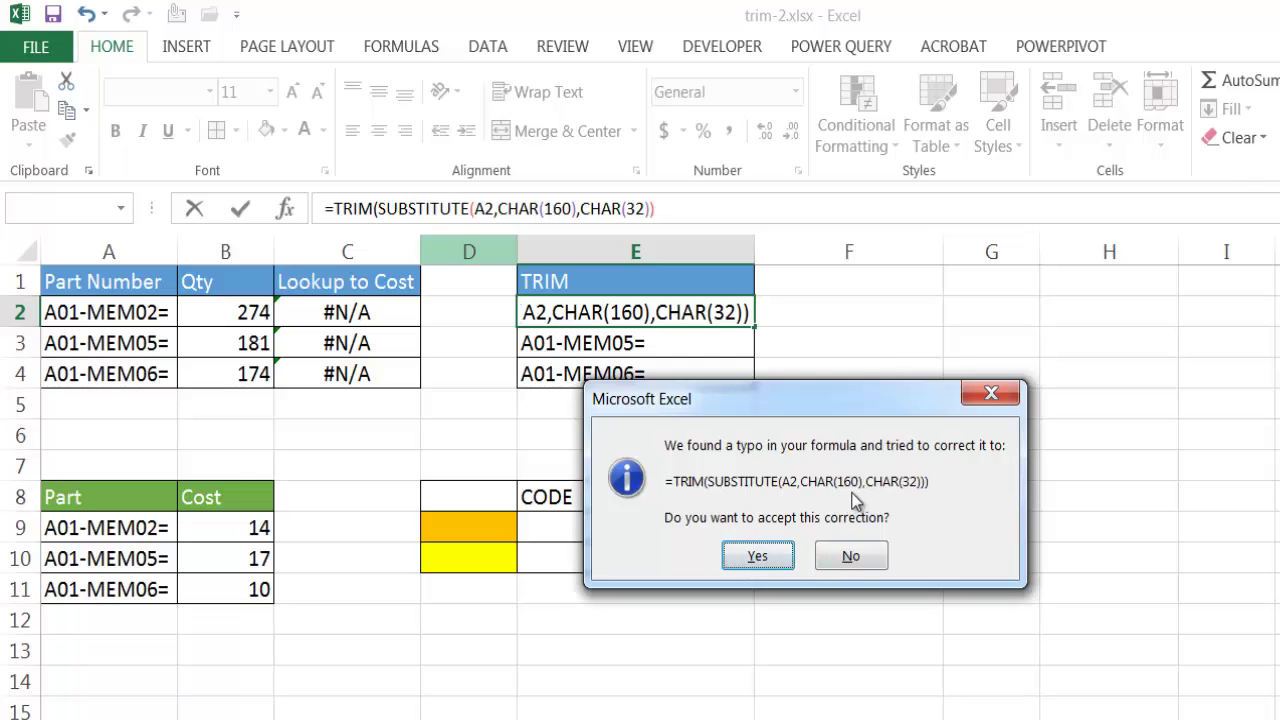
{"action": "left_click", "coordinate": [757, 559]}
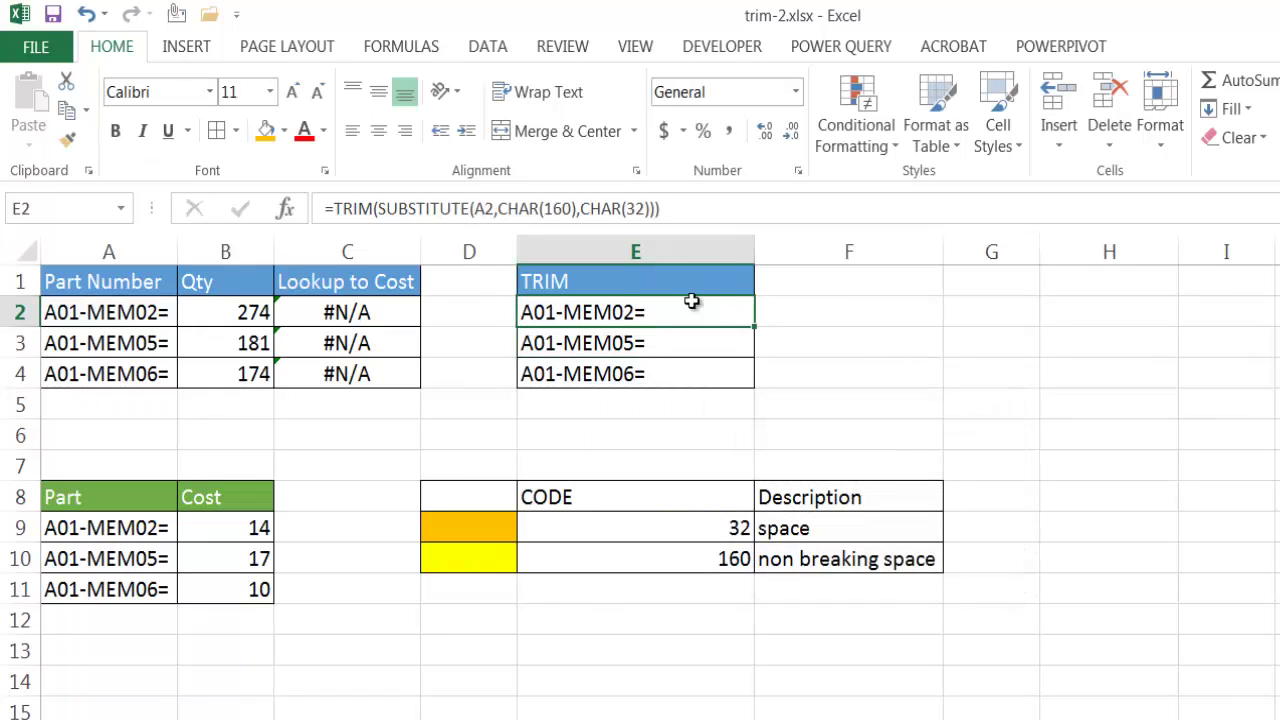
{"action": "left_click_drag", "start_coordinate": [757, 327], "coordinate": [747, 388]}
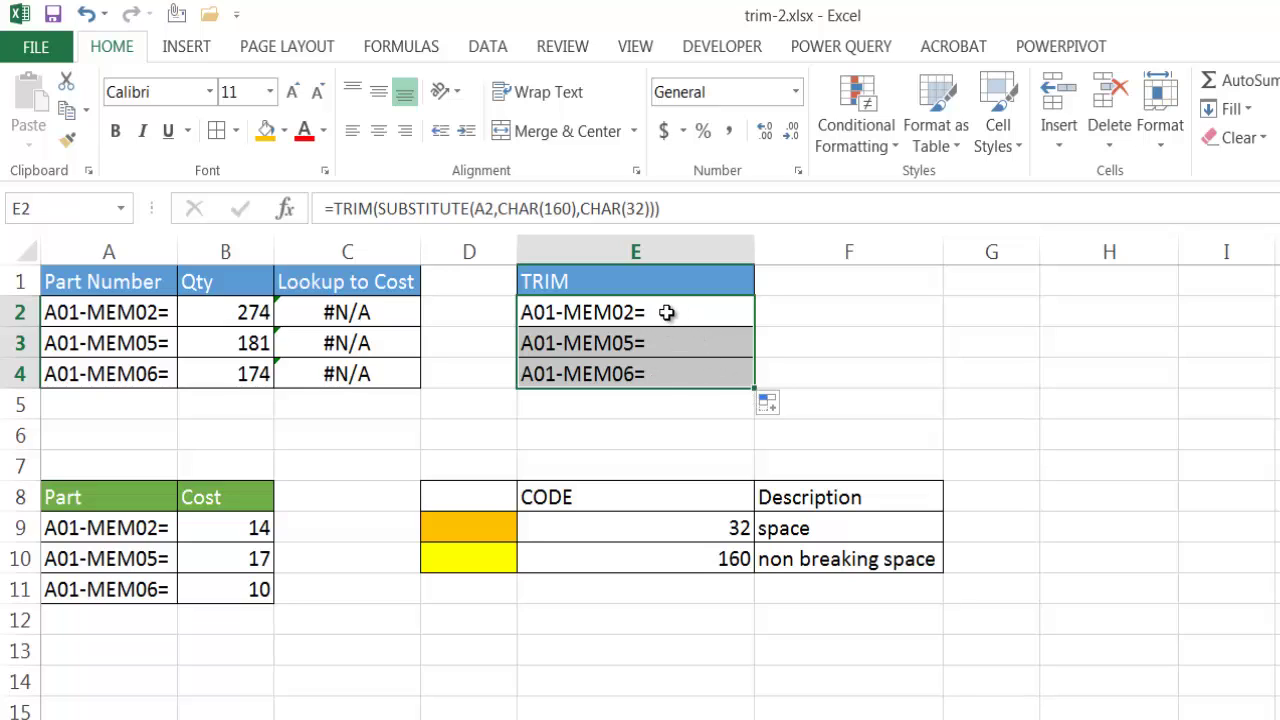
- Inspect the end of the original part number in A2 for a trailing space
{"action": "left_click_drag", "start_coordinate": [664, 314], "coordinate": [671, 372]}
{"action": "left_click", "coordinate": [130, 316]}
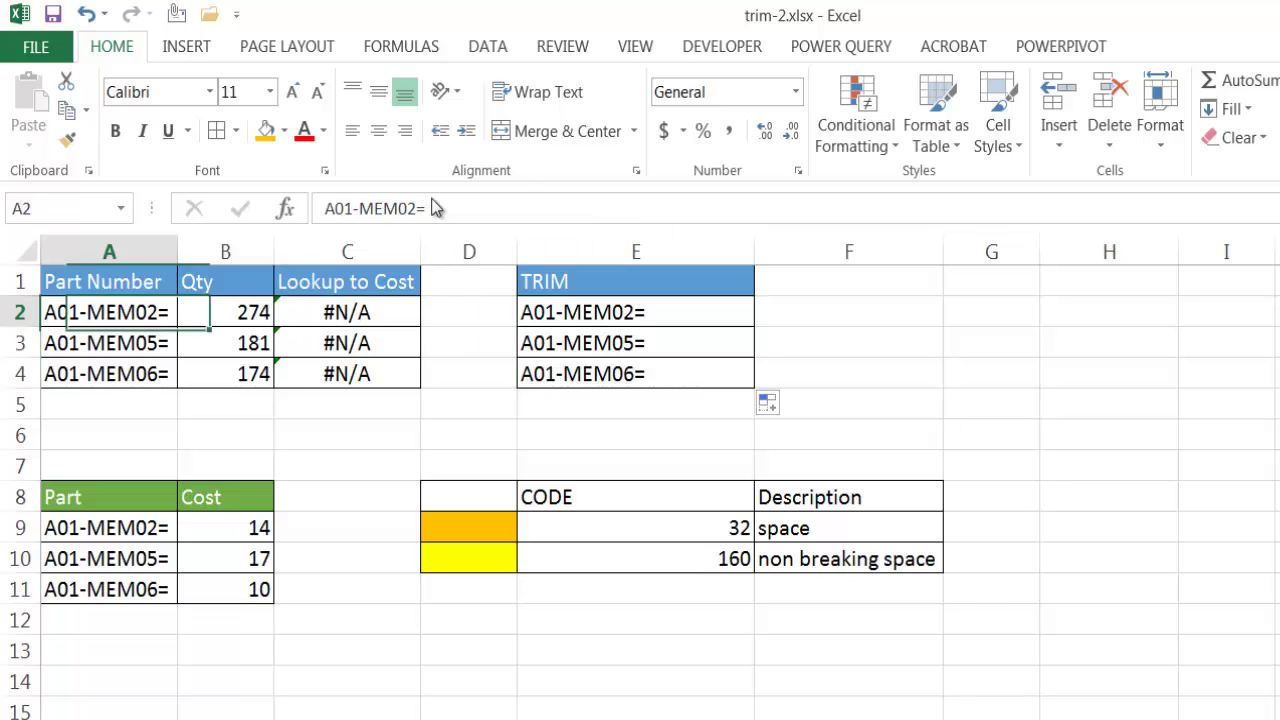
{"action": "left_click", "coordinate": [468, 210]}
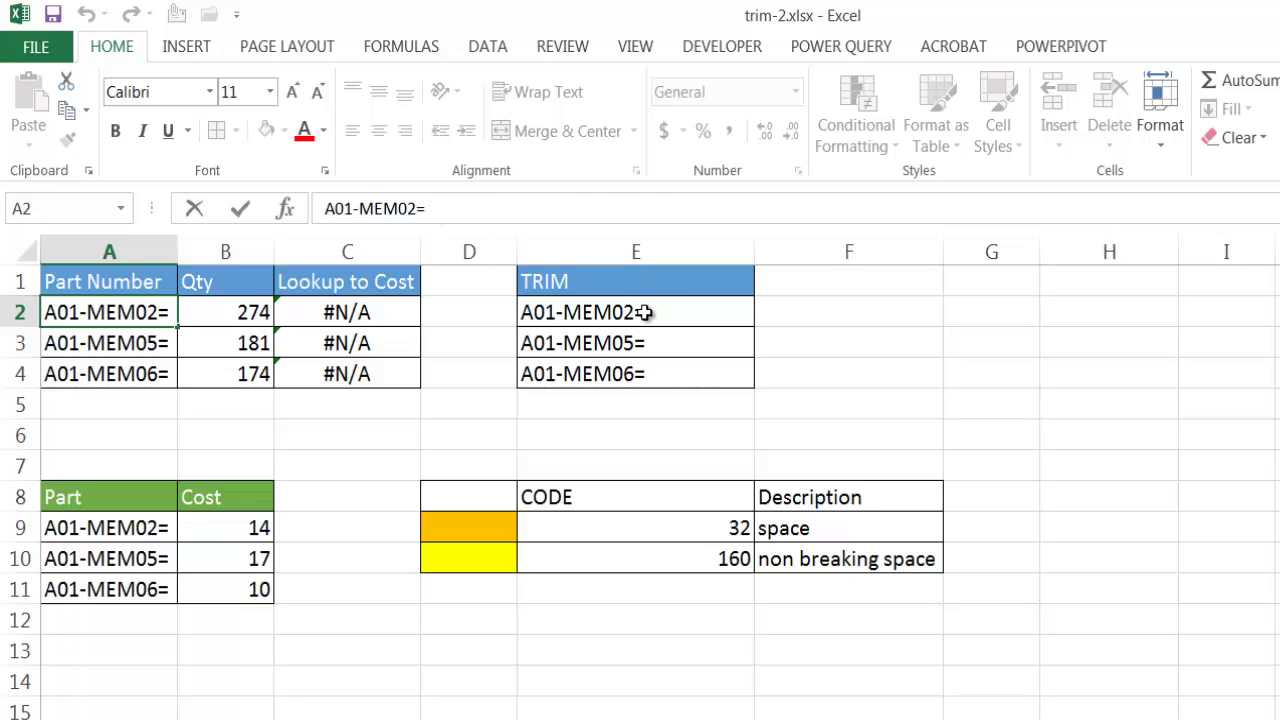
- Copy the cleaned part numbers in E2:E4 and paste them as values only over the part numbers starting at A2
{"action": "left_click_drag", "start_coordinate": [645, 314], "coordinate": [641, 375]}
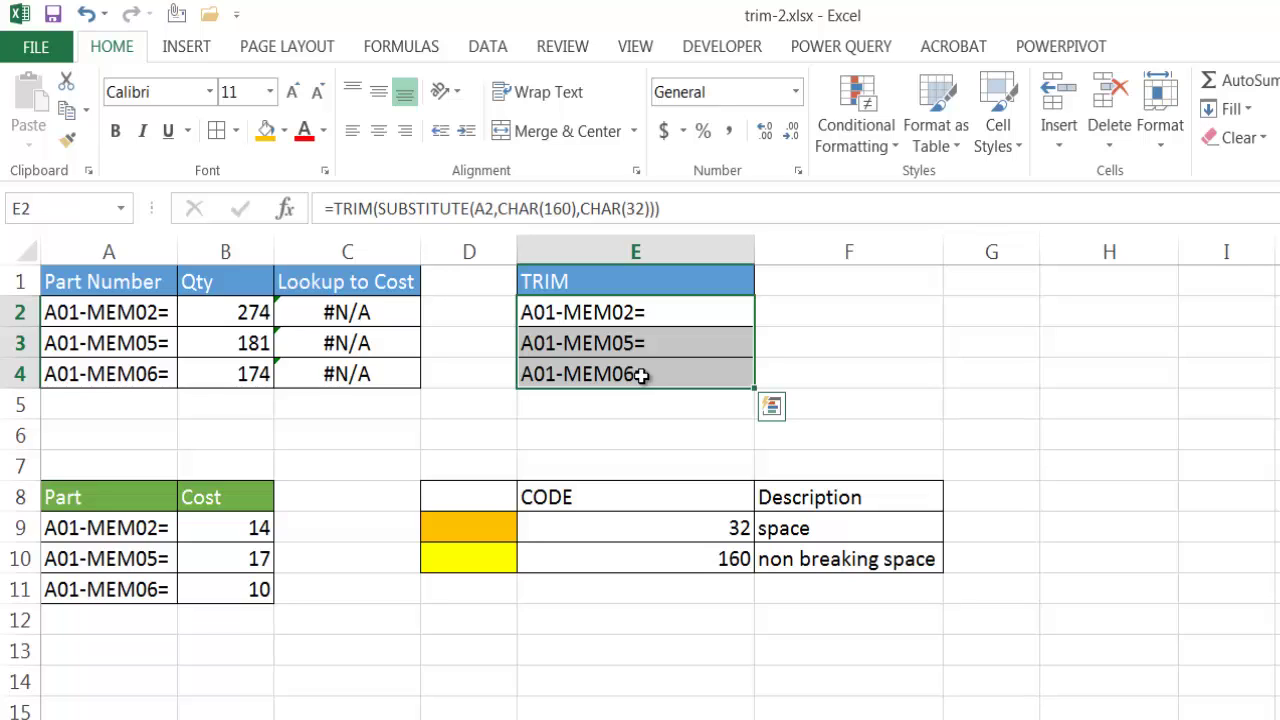
{"action": "key", "text": "ctrl+c"}
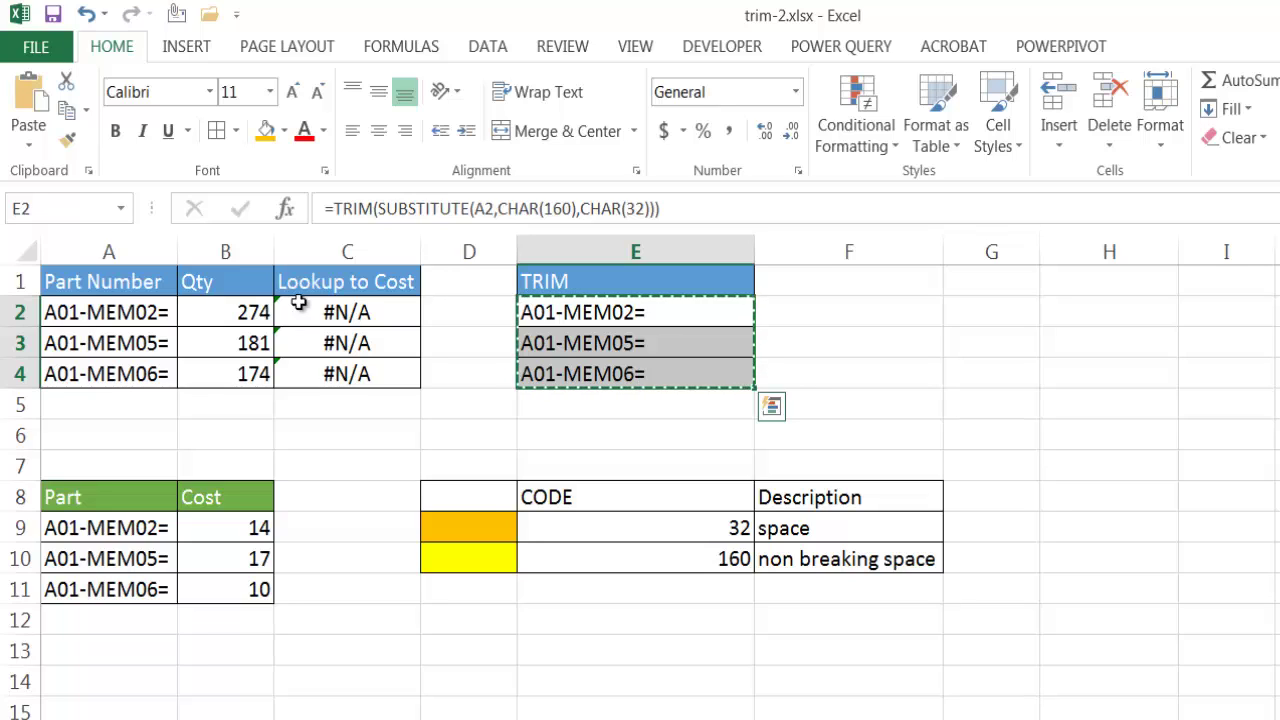
{"action": "left_click", "coordinate": [72, 312]}
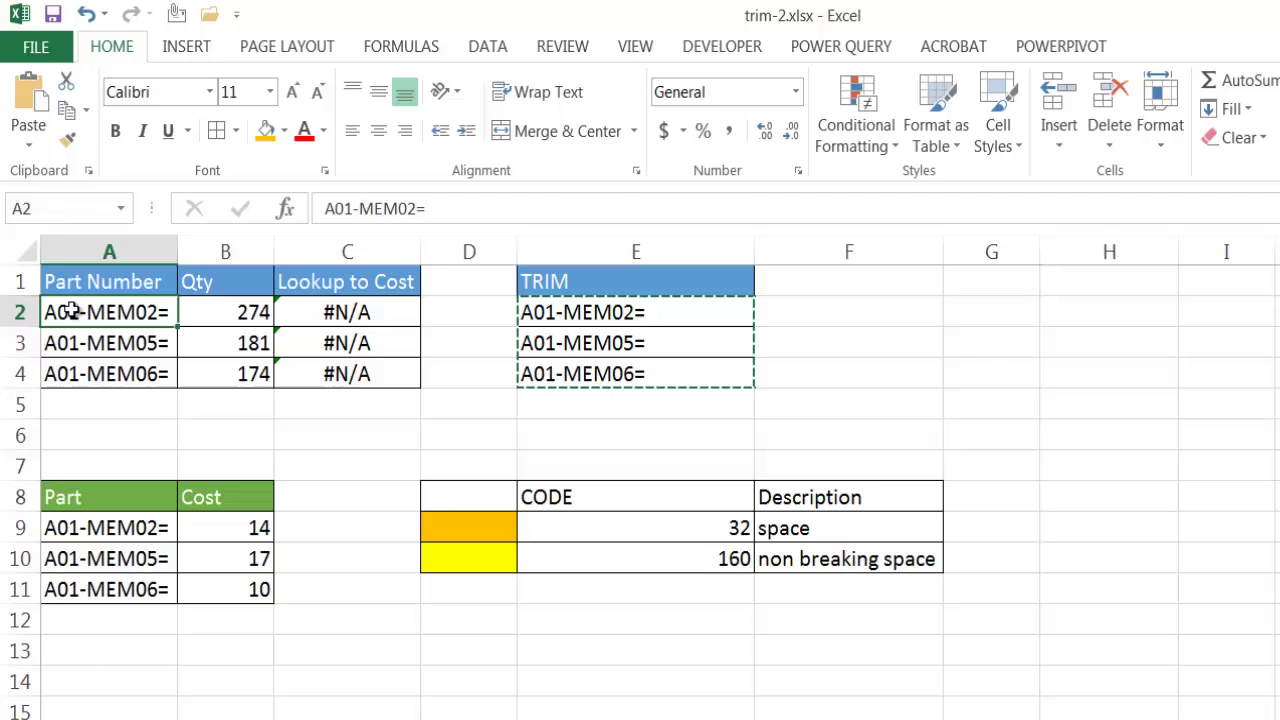
{"action": "left_click", "coordinate": [28, 140]}
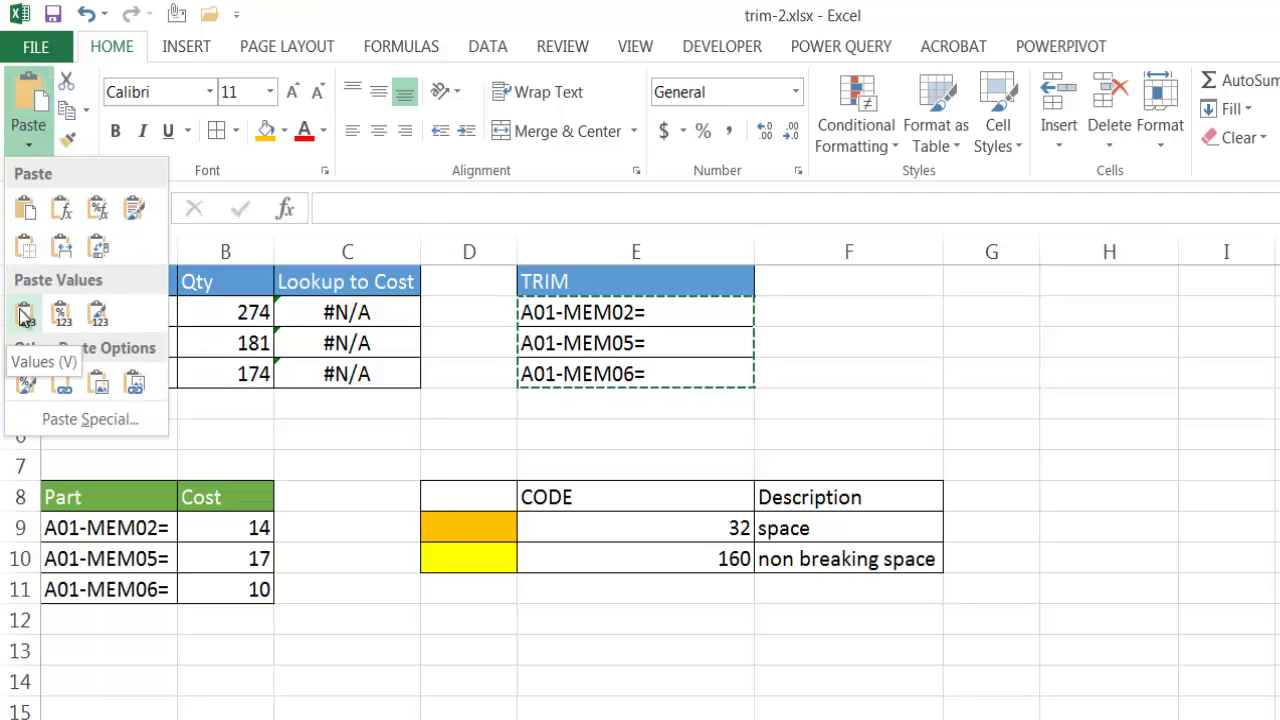
{"action": "left_click", "coordinate": [24, 316]}
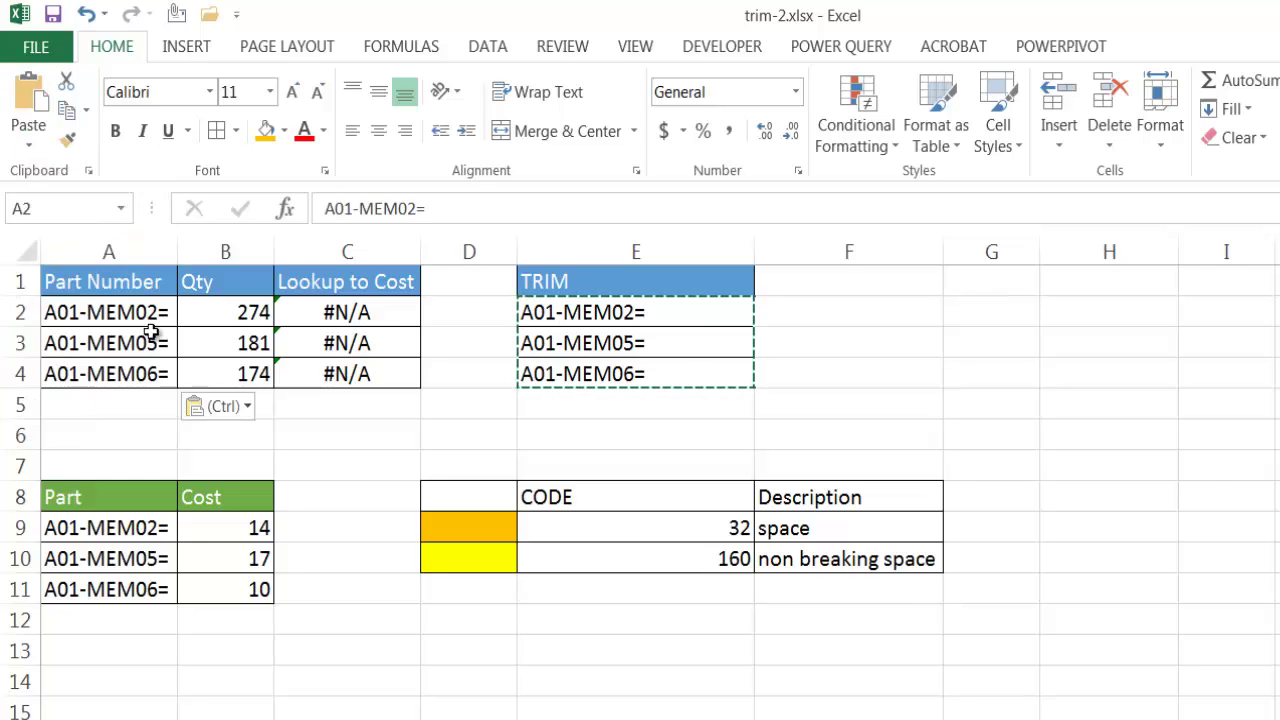
- Check the end of the pasted part number in A2 for leftover spaces and review the TRIM and SUBSTITUTE formula in E3
{"action": "left_click", "coordinate": [155, 314]}
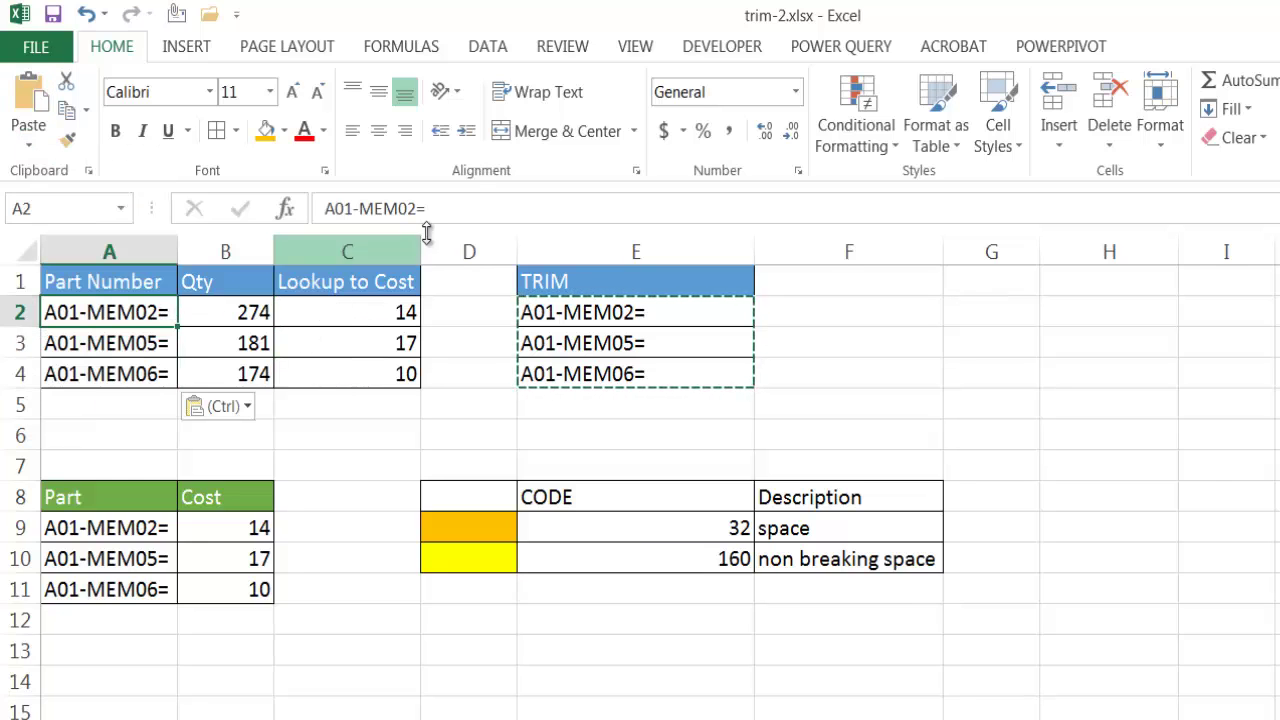
{"action": "left_click", "coordinate": [430, 208]}
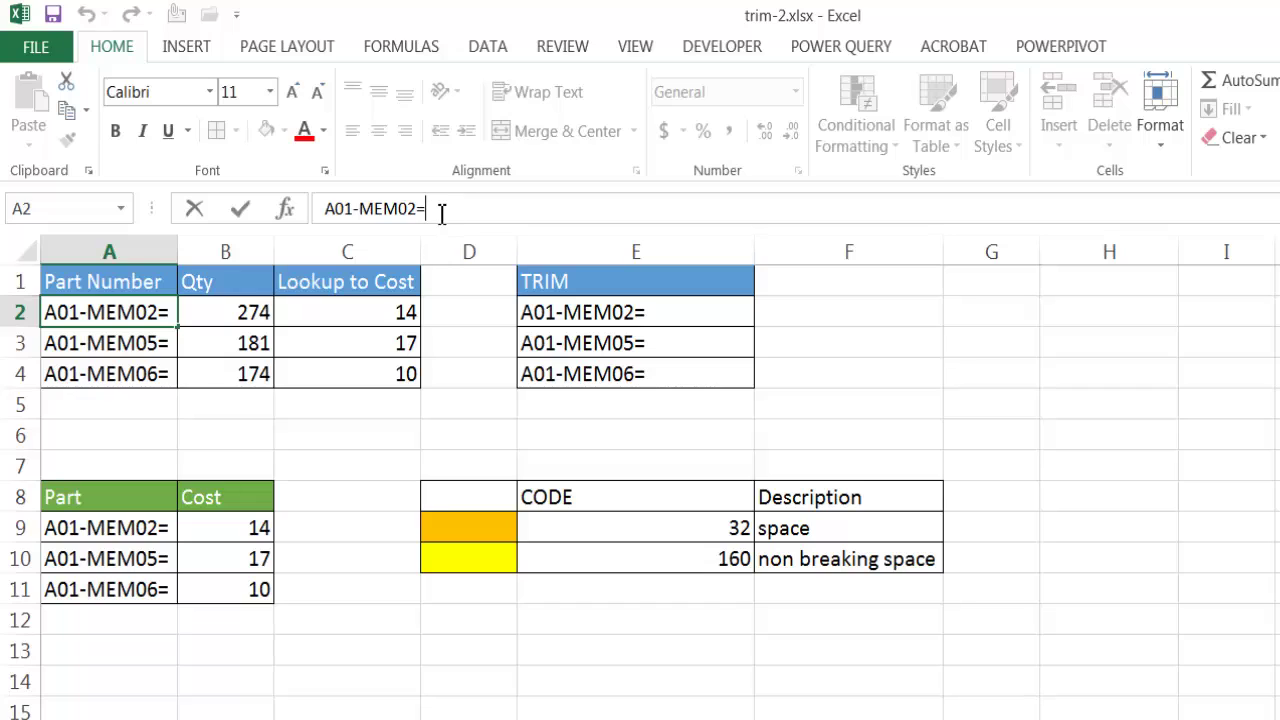
{"action": "left_click", "coordinate": [580, 310]}
{"action": "key", "text": "Down"}
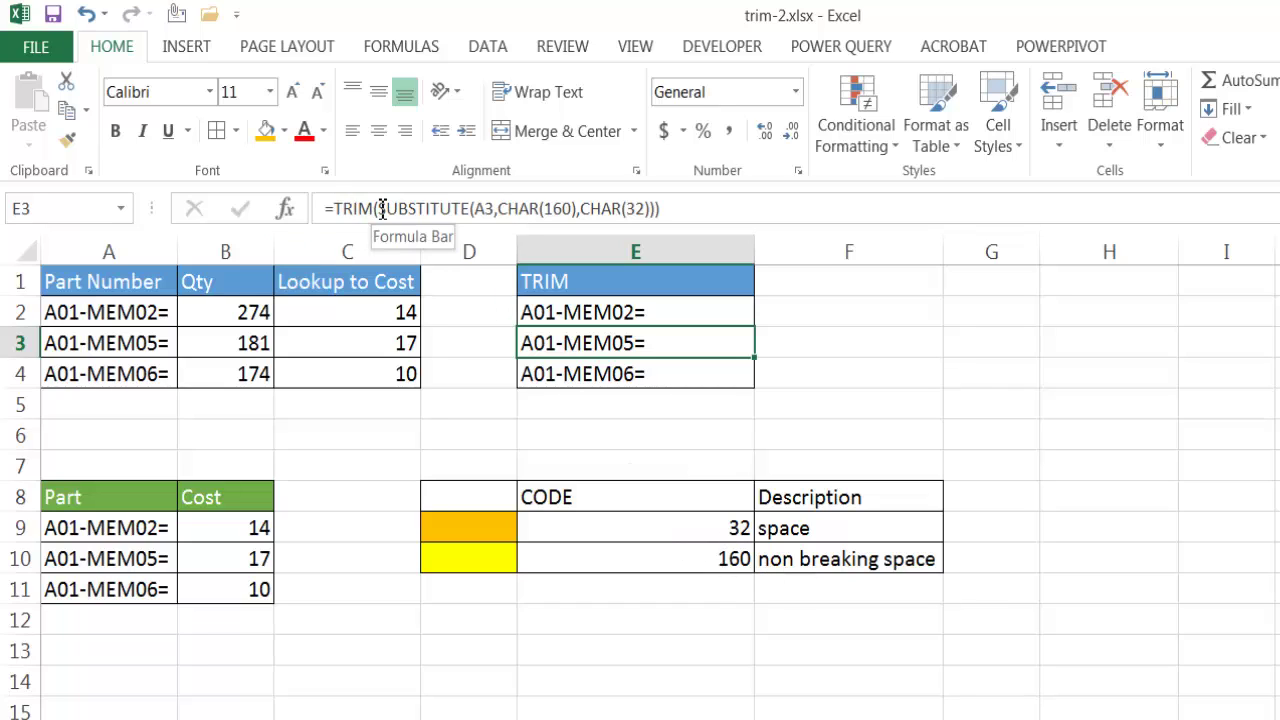
{"action": "left_click", "coordinate": [158, 313]}
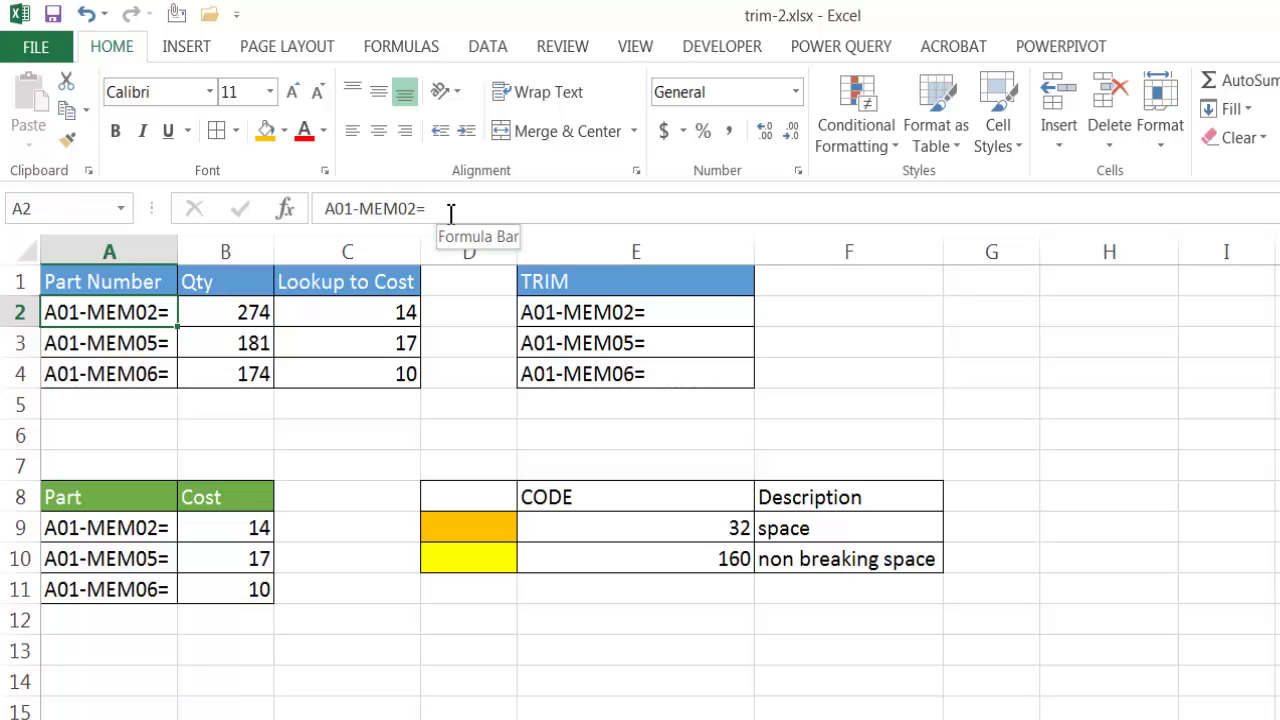
- Compare the E2 formulas on the Ex (1) and Ex (2) sheets and review the space description in F10 of Ex (2)
{"action": "left_click", "coordinate": [680, 317]}
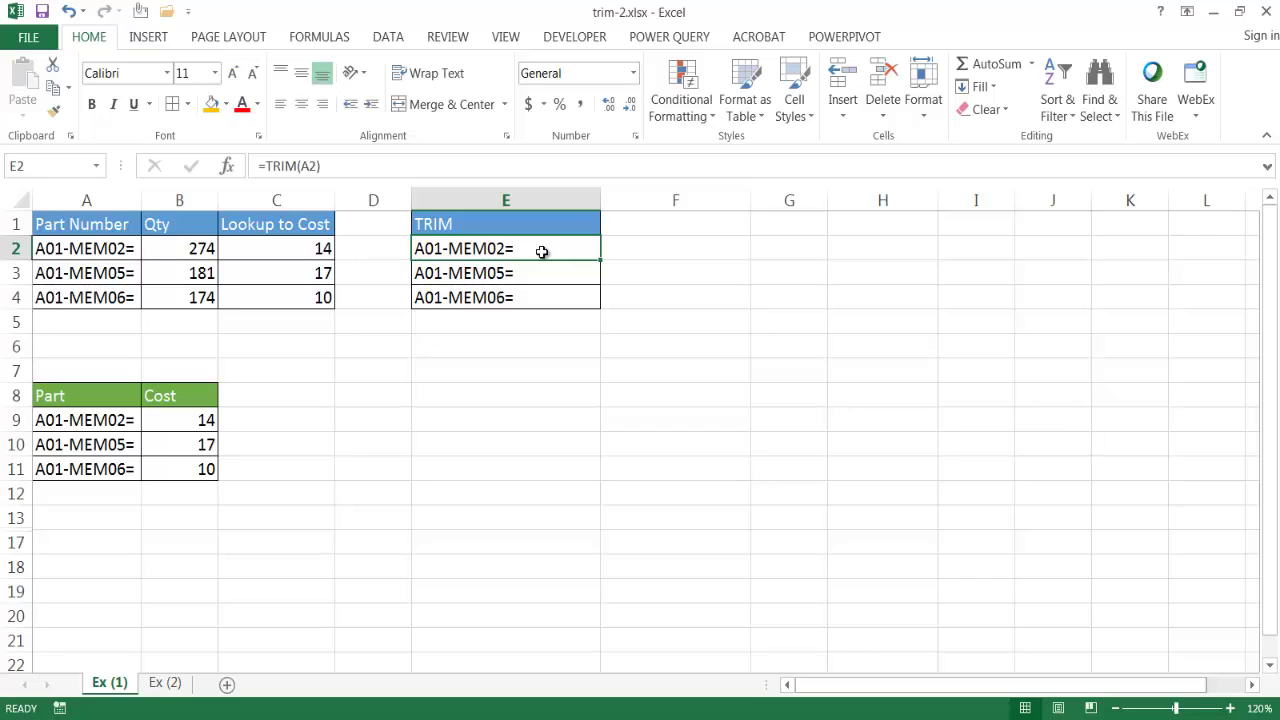
{"action": "left_click", "coordinate": [150, 688]}
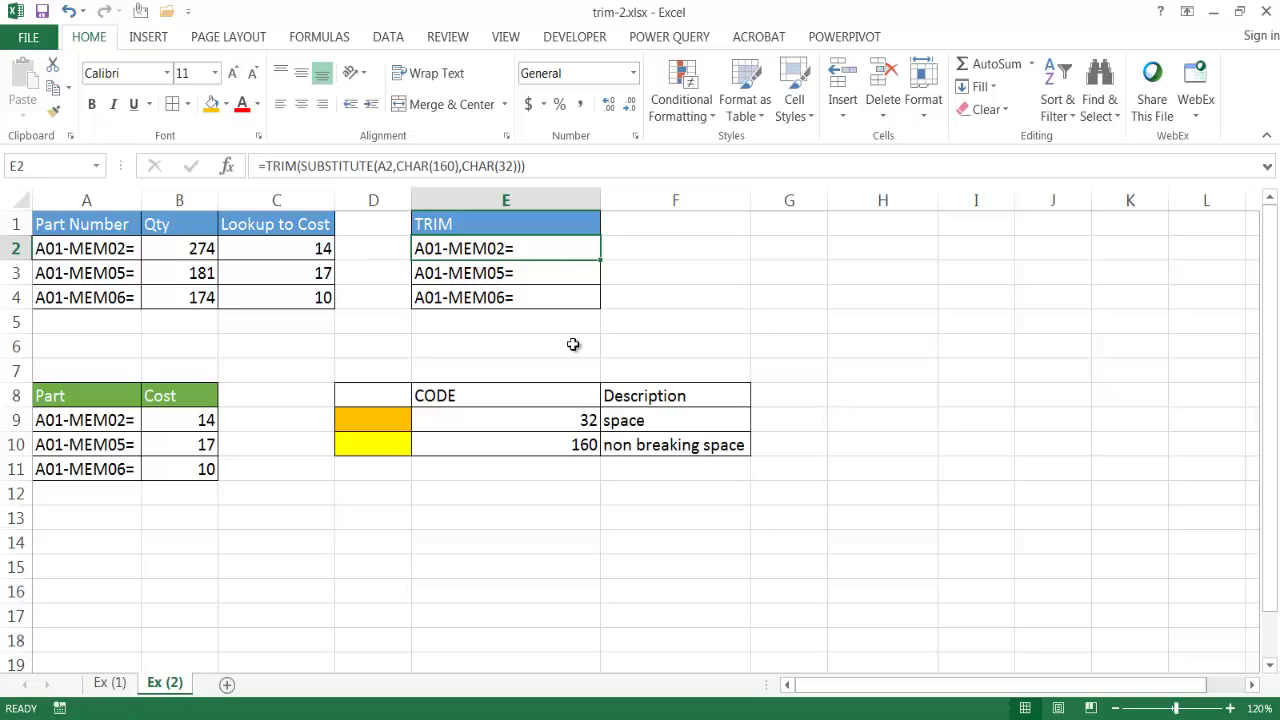
{"action": "left_click", "coordinate": [633, 444]}
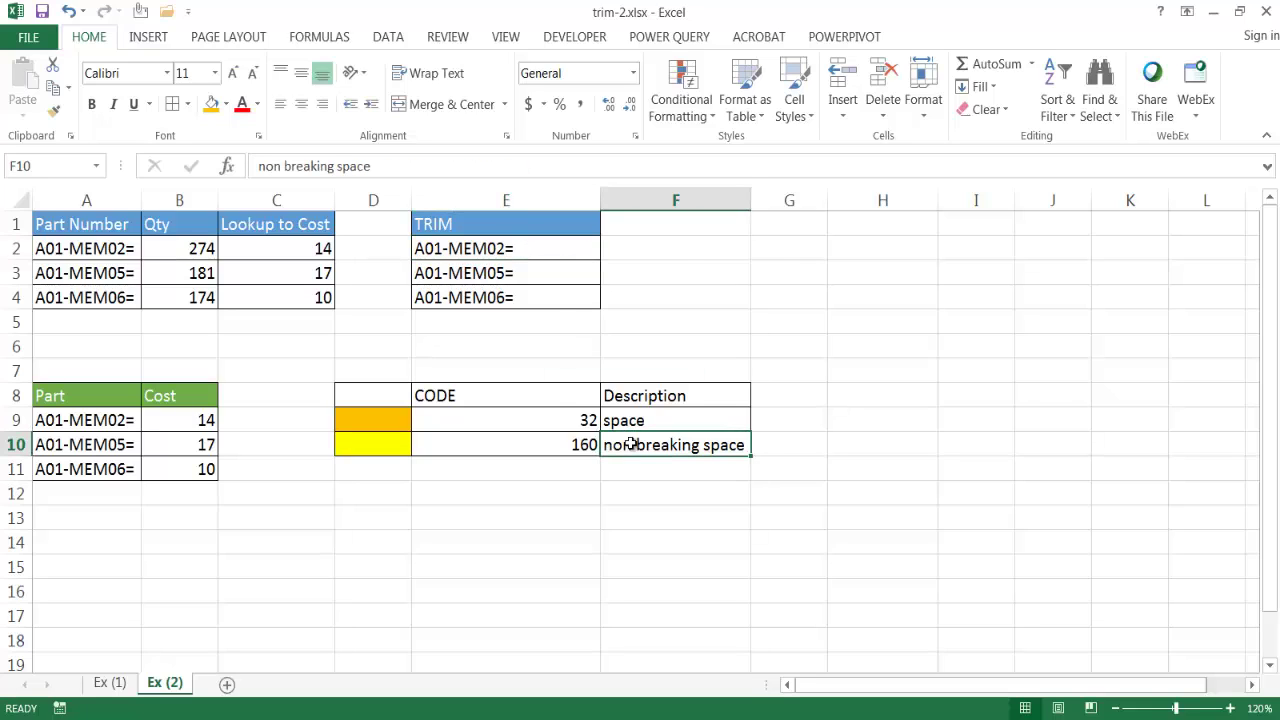
{"action": "left_click", "coordinate": [552, 257]}
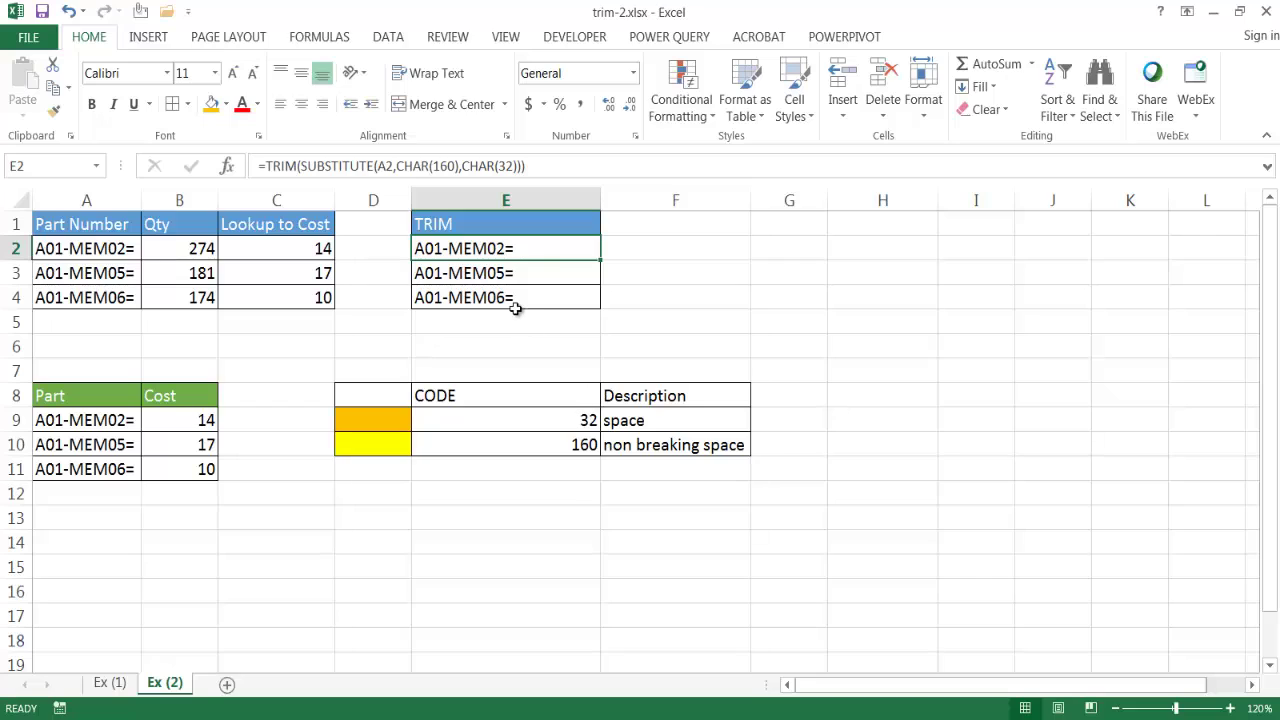